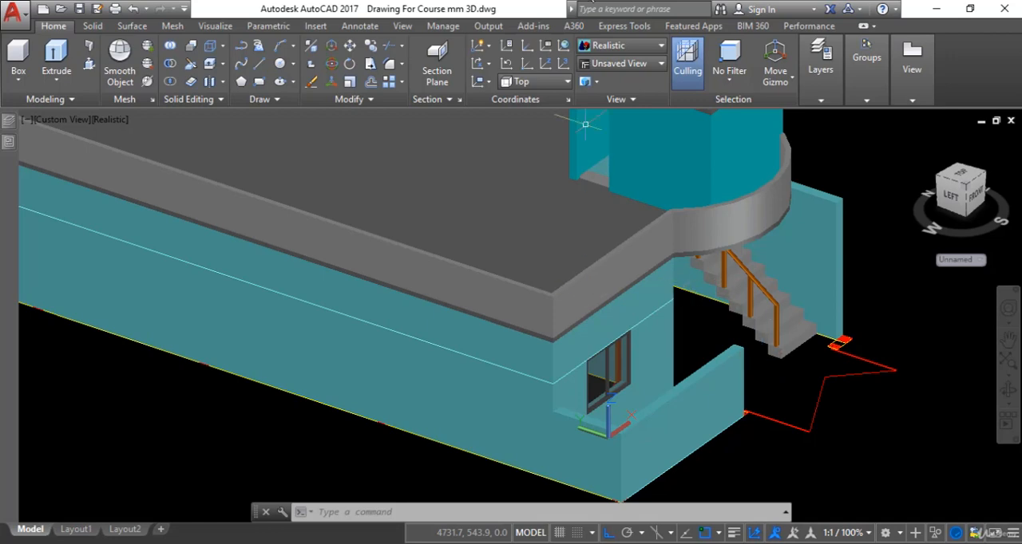
Step: Display the house model in the 2D Wireframe visual style from the Top view
{"action": "left_click", "coordinate": [611, 49]}
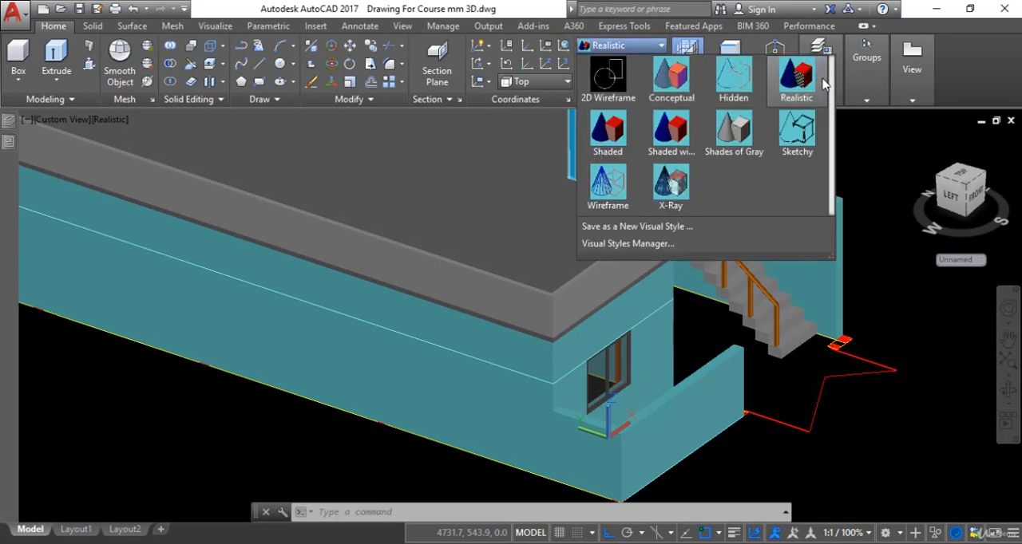
{"action": "left_click", "coordinate": [613, 75]}
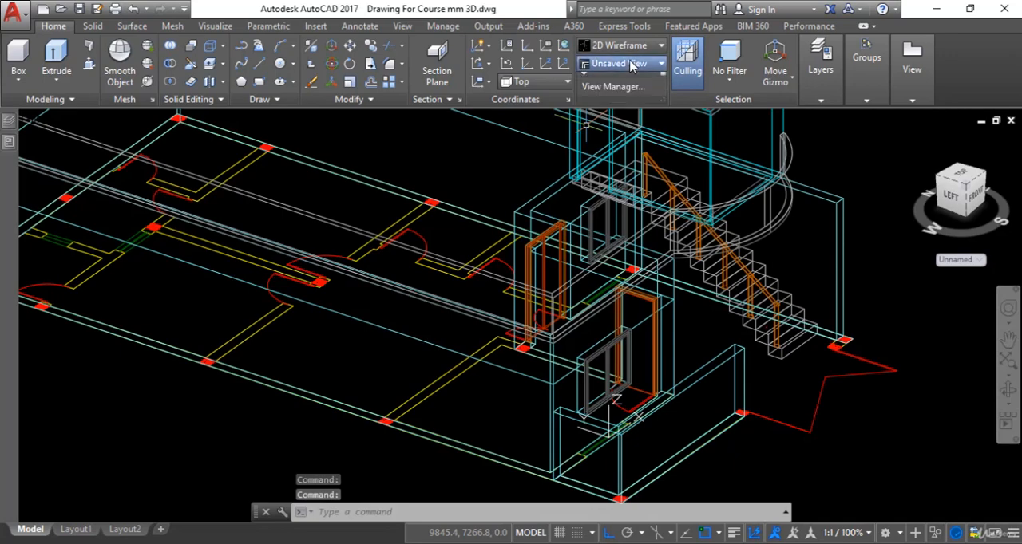
{"action": "left_click", "coordinate": [616, 79]}
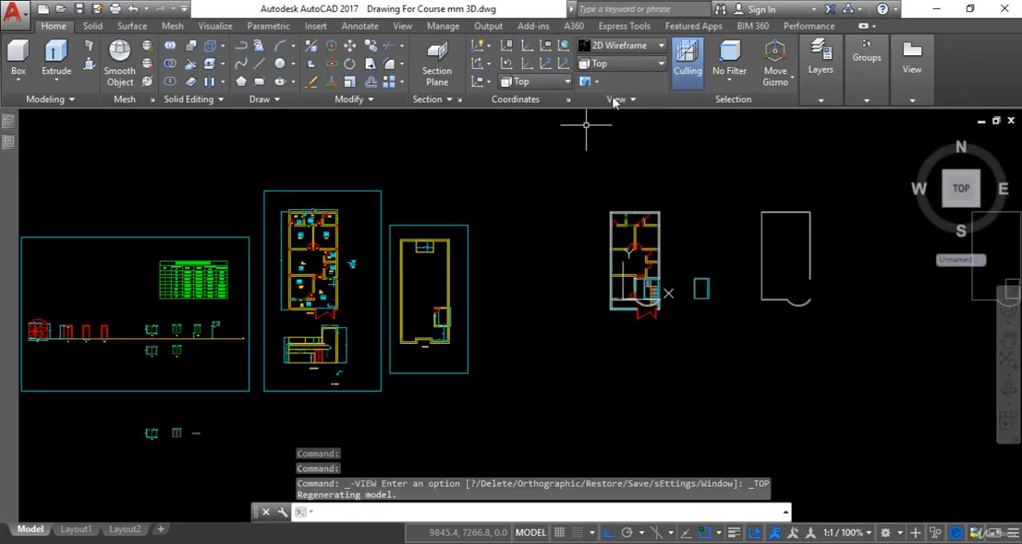
Step: Turn off the current Parapet Wall layer with LAYOFF, using the curved parapet at the front of the plan
{"action": "scroll", "coordinate": [685, 270], "scroll_direction": "up", "scroll_amount": 5}
{"action": "scroll", "coordinate": [685, 270], "scroll_direction": "up", "scroll_amount": 4}
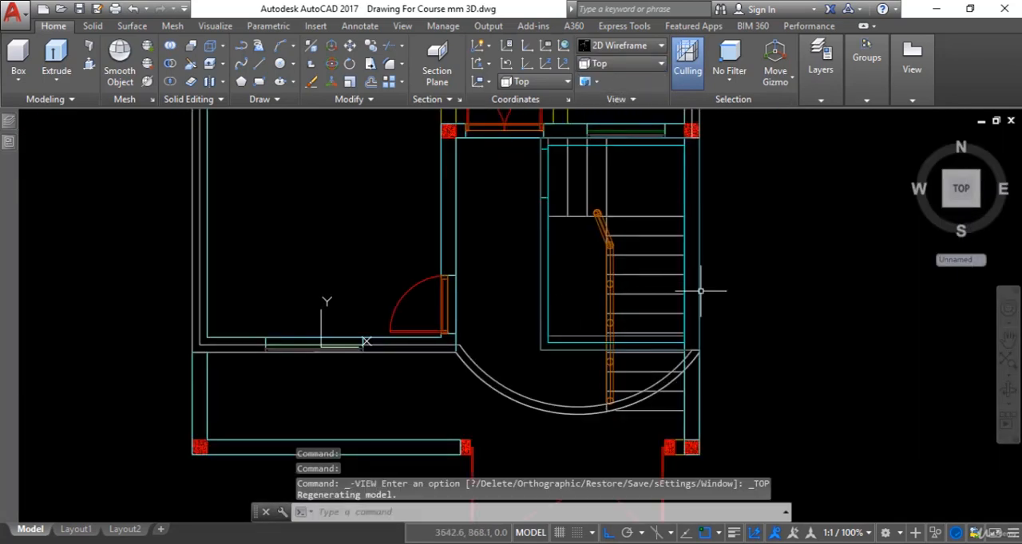
{"action": "scroll", "coordinate": [715, 342], "scroll_direction": "up", "scroll_amount": 5}
{"action": "scroll", "coordinate": [708, 334], "scroll_direction": "down", "scroll_amount": 5}
{"action": "middle_click_drag", "start_coordinate": [709, 333], "coordinate": [732, 258]}
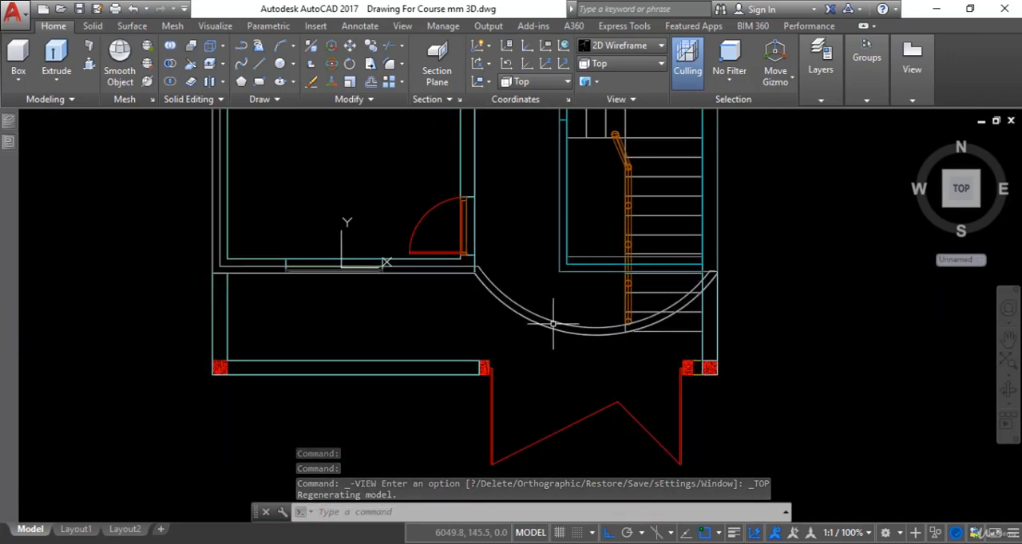
{"action": "key", "text": "Escape"}
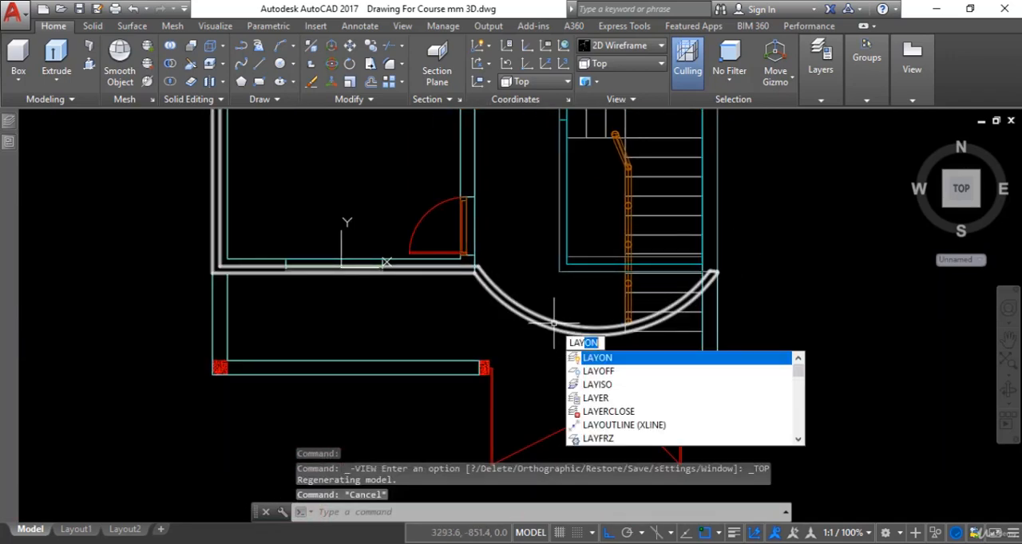
{"action": "type", "text": "Of"}
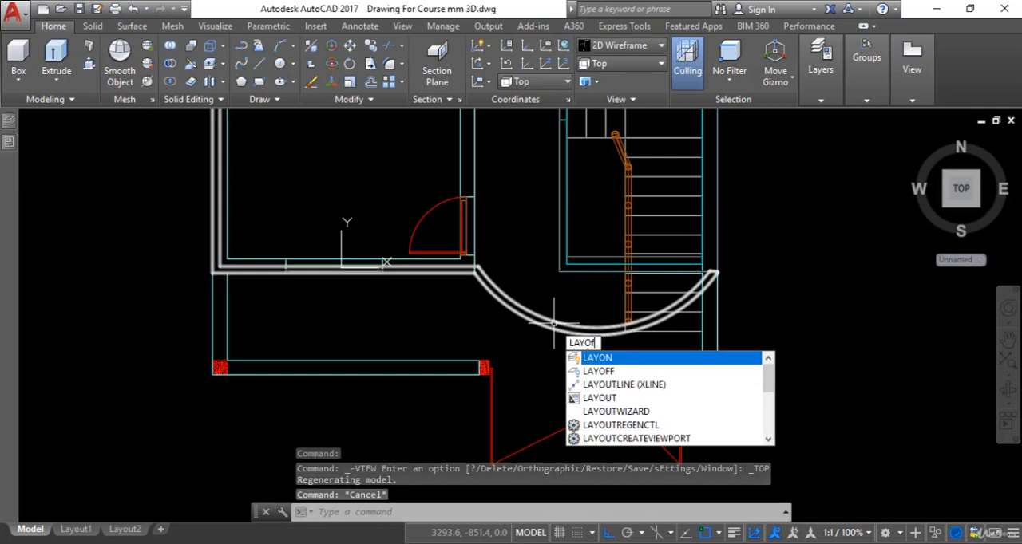
{"action": "type", "text": "f"}
{"action": "key", "text": "Return"}
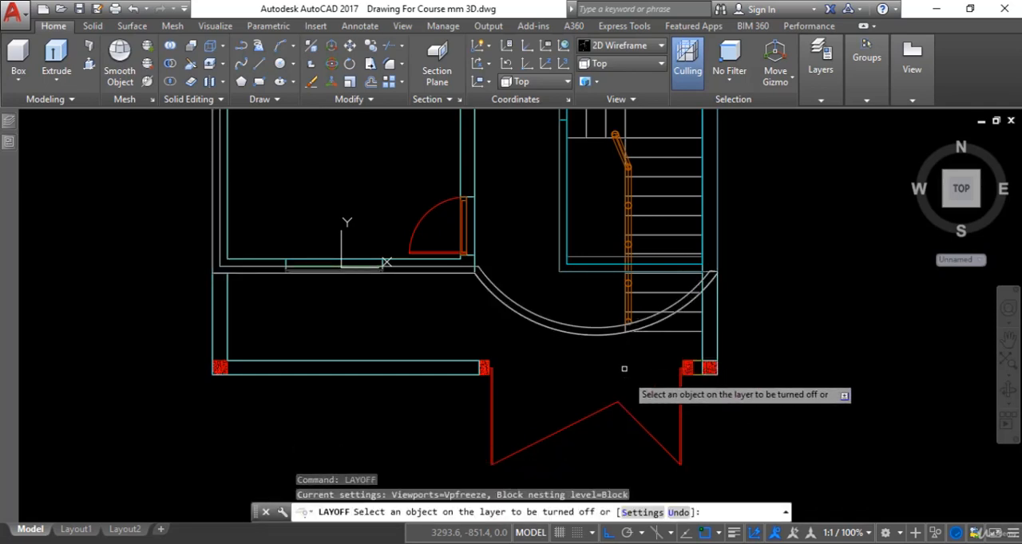
{"action": "scroll", "coordinate": [609, 339], "scroll_direction": "down", "scroll_amount": 2}
{"action": "scroll", "coordinate": [624, 304], "scroll_direction": "up", "scroll_amount": 2}
{"action": "middle_click_drag", "start_coordinate": [624, 304], "coordinate": [612, 346]}
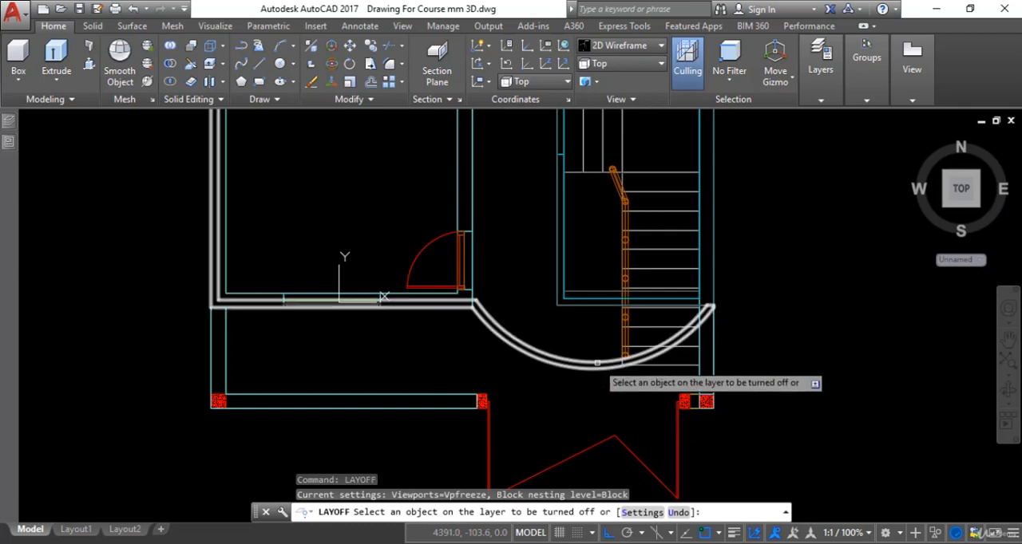
{"action": "left_click", "coordinate": [566, 361]}
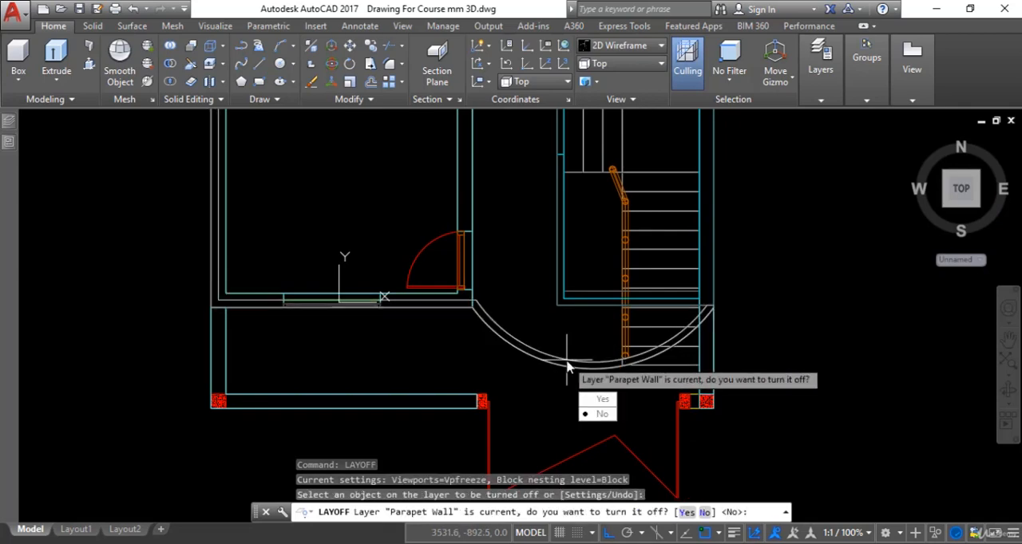
{"action": "left_click", "coordinate": [600, 399]}
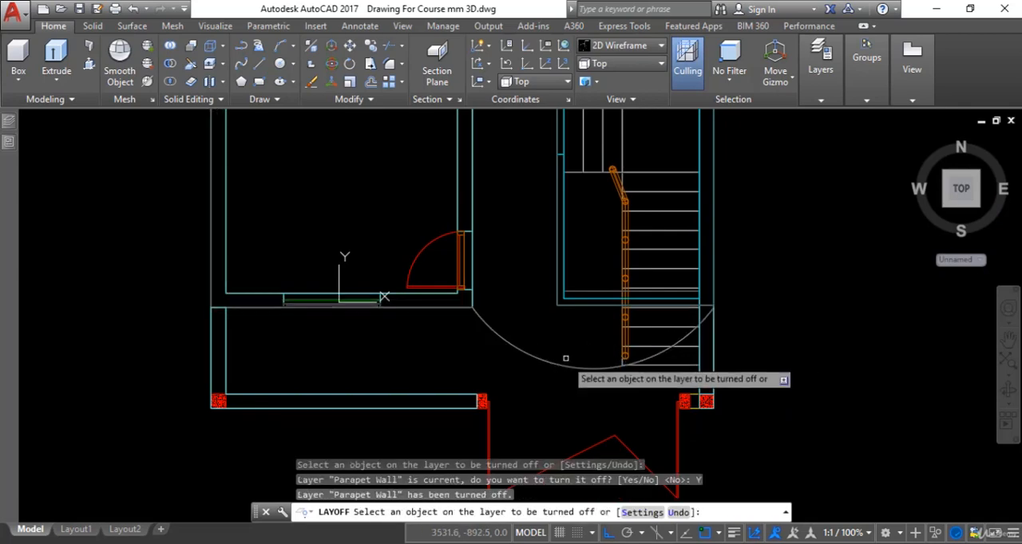
Step: Turn off the Slab, 3d mumty and Hand Rail layers by picking an object on each
{"action": "left_click", "coordinate": [572, 366]}
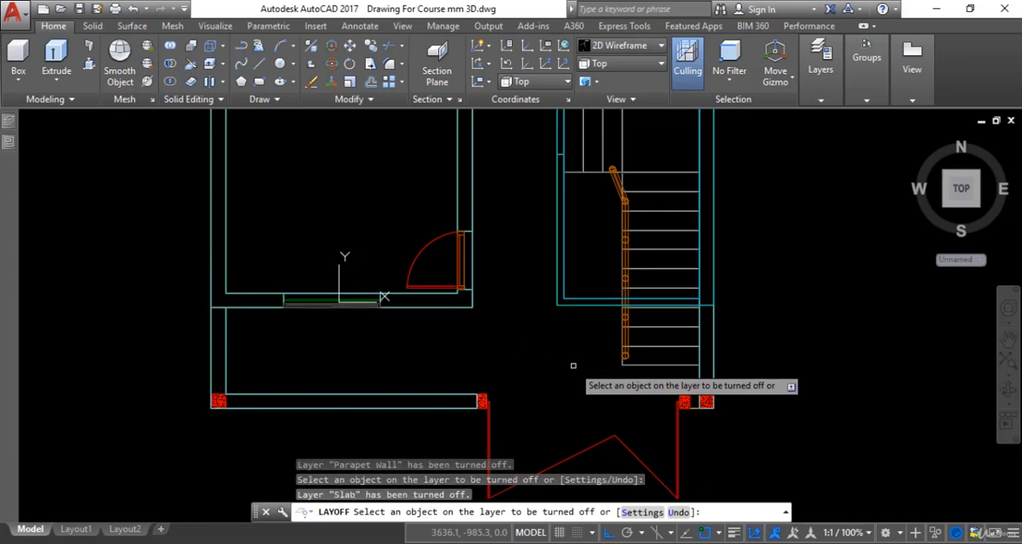
{"action": "left_click", "coordinate": [600, 305]}
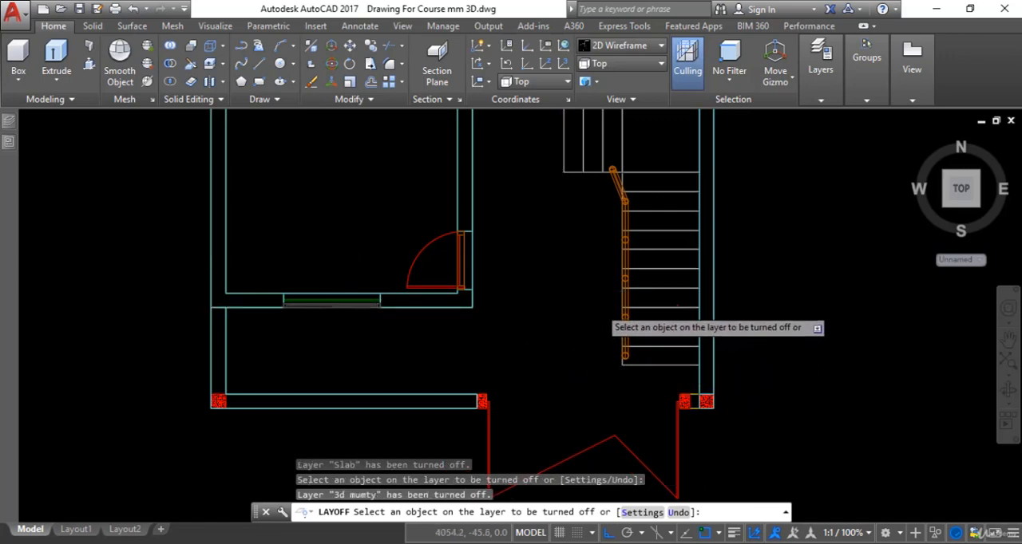
{"action": "scroll", "coordinate": [593, 351], "scroll_direction": "down", "scroll_amount": 3}
{"action": "scroll", "coordinate": [605, 287], "scroll_direction": "up", "scroll_amount": 3}
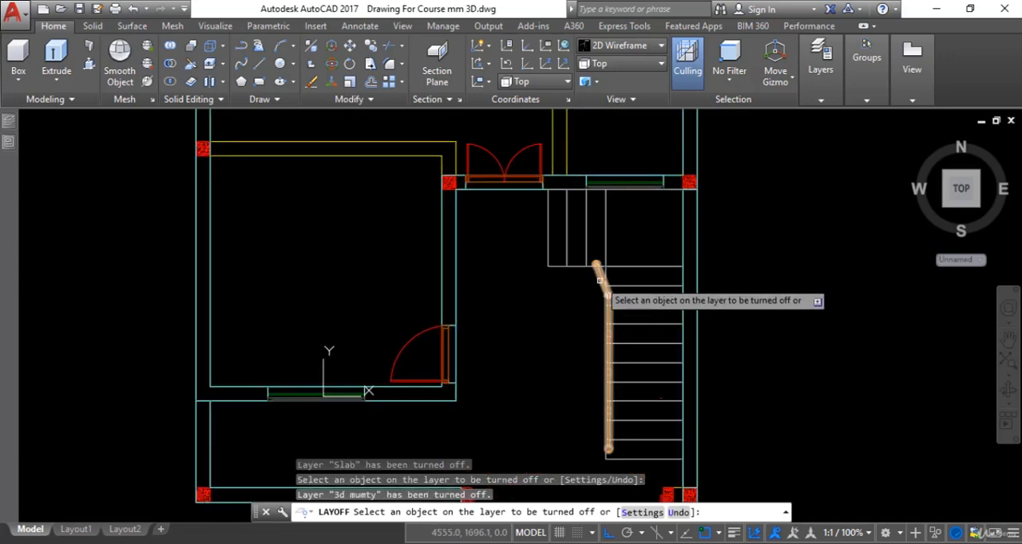
{"action": "left_click", "coordinate": [599, 282]}
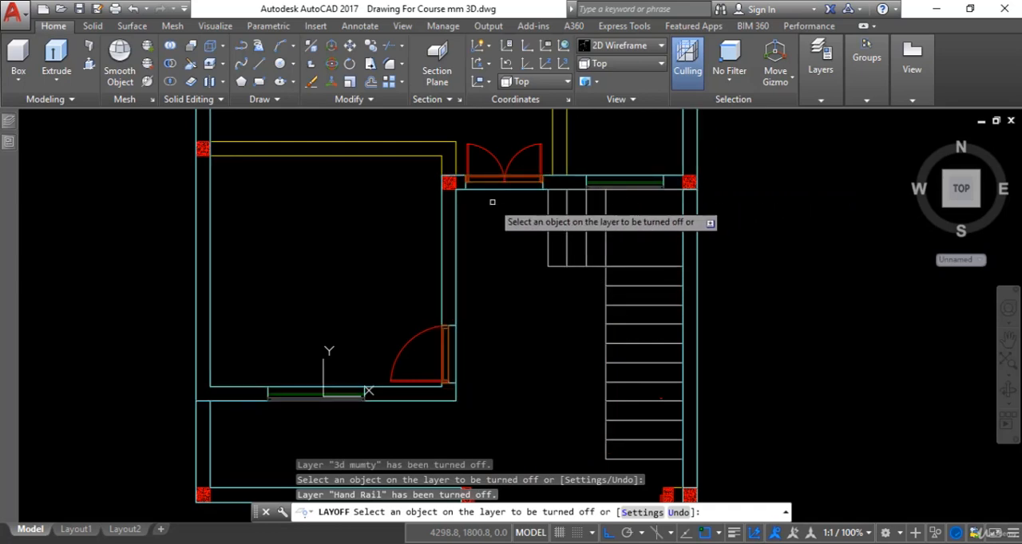
Step: Turn off the 3d walls and 3d Stairs layers, leaving the 2D ground-floor plan, and end LAYOFF
{"action": "scroll", "coordinate": [492, 202], "scroll_direction": "up", "scroll_amount": 2}
{"action": "left_click", "coordinate": [540, 183]}
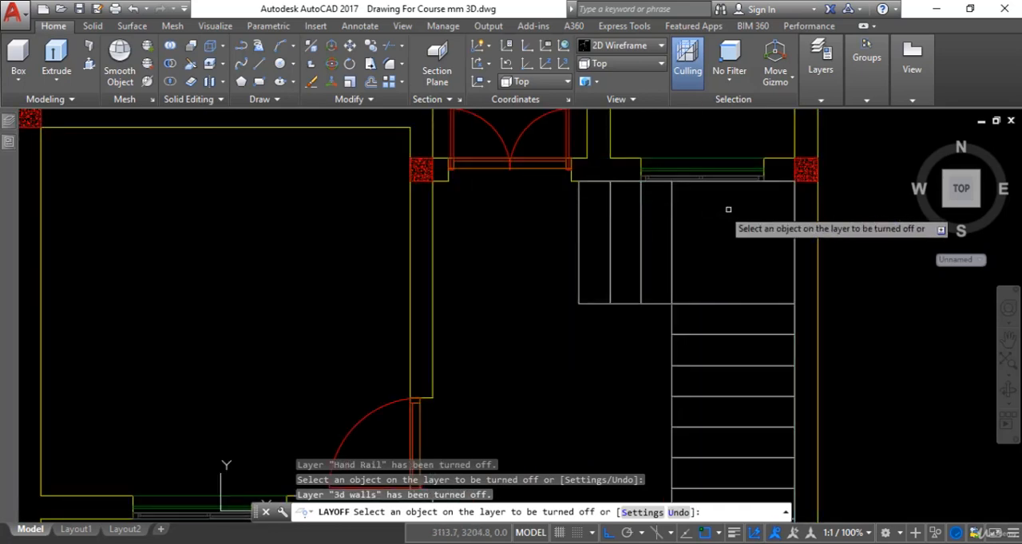
{"action": "scroll", "coordinate": [730, 230], "scroll_direction": "down", "scroll_amount": 2}
{"action": "scroll", "coordinate": [695, 226], "scroll_direction": "up", "scroll_amount": 2}
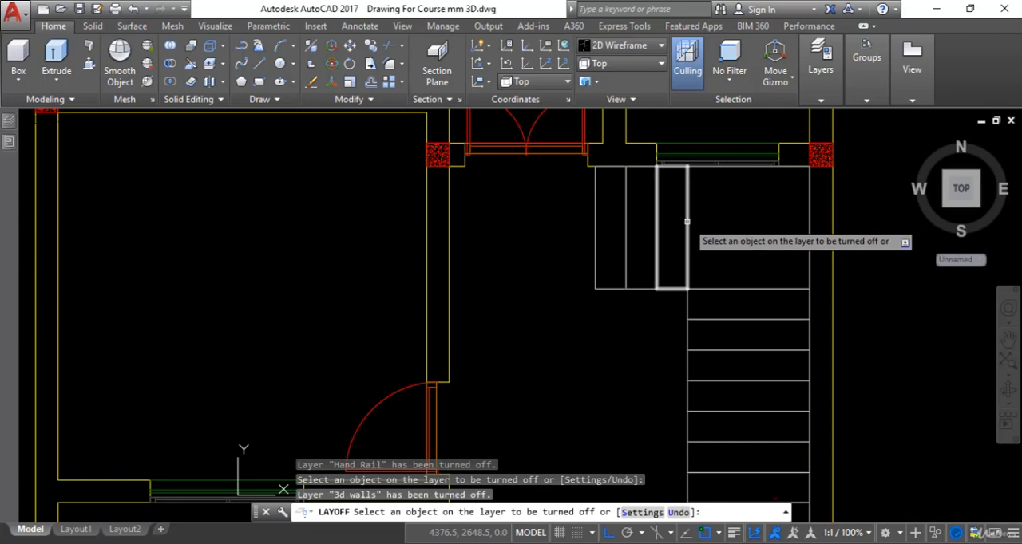
{"action": "left_click", "coordinate": [687, 222]}
{"action": "scroll", "coordinate": [725, 257], "scroll_direction": "down", "scroll_amount": 2}
{"action": "middle_click_drag", "start_coordinate": [726, 256], "coordinate": [751, 235]}
{"action": "scroll", "coordinate": [753, 214], "scroll_direction": "down", "scroll_amount": 2}
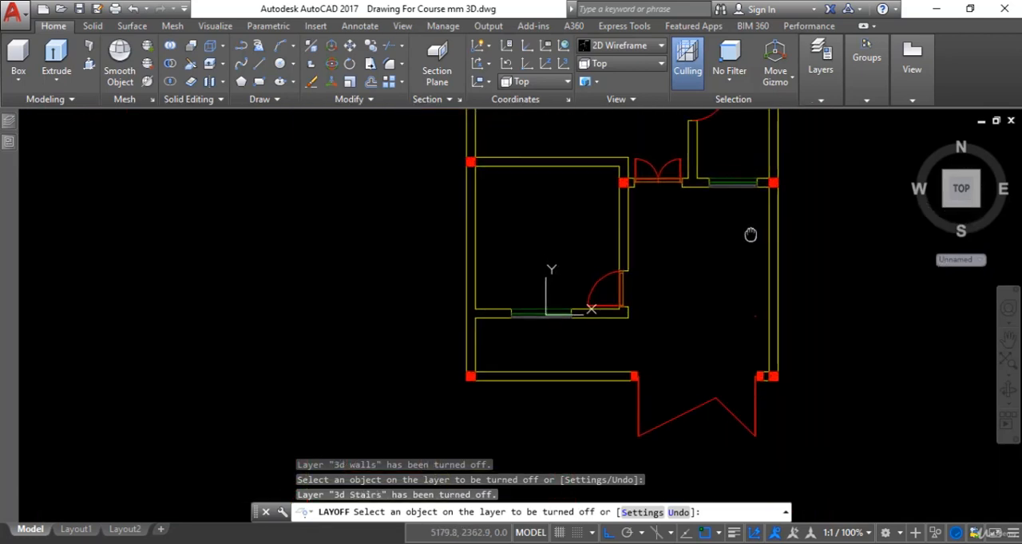
{"action": "scroll", "coordinate": [750, 235], "scroll_direction": "up", "scroll_amount": 3}
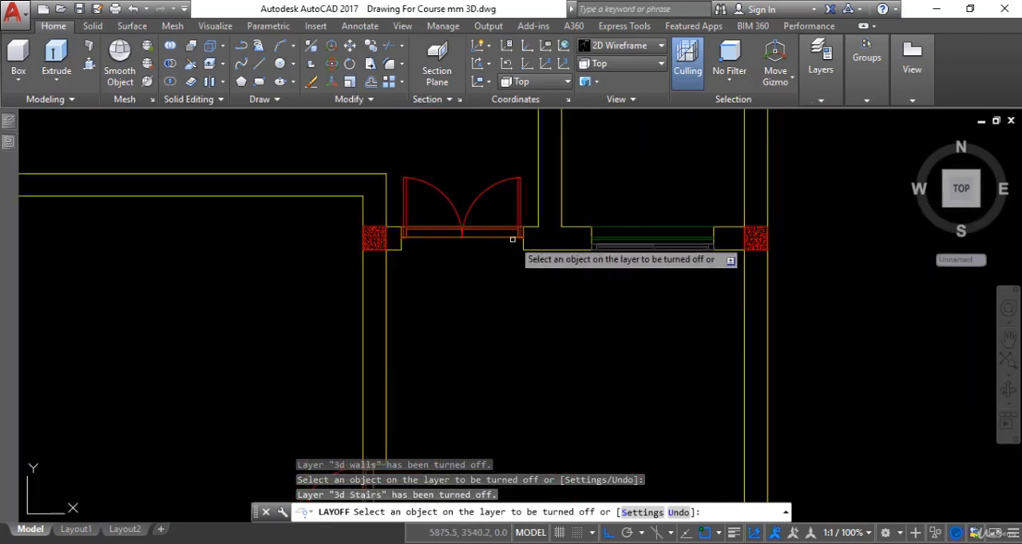
{"action": "scroll", "coordinate": [449, 285], "scroll_direction": "down", "scroll_amount": 4}
{"action": "key", "text": "Return"}
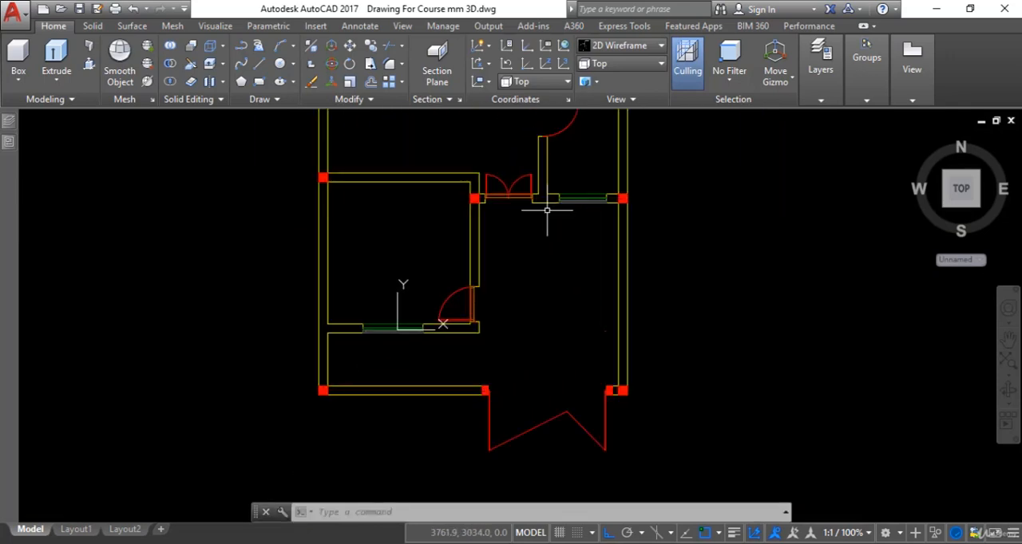
Step: Create a new layer named Floor3d and give it index color 254
{"action": "mouse_move", "coordinate": [4, 120]}
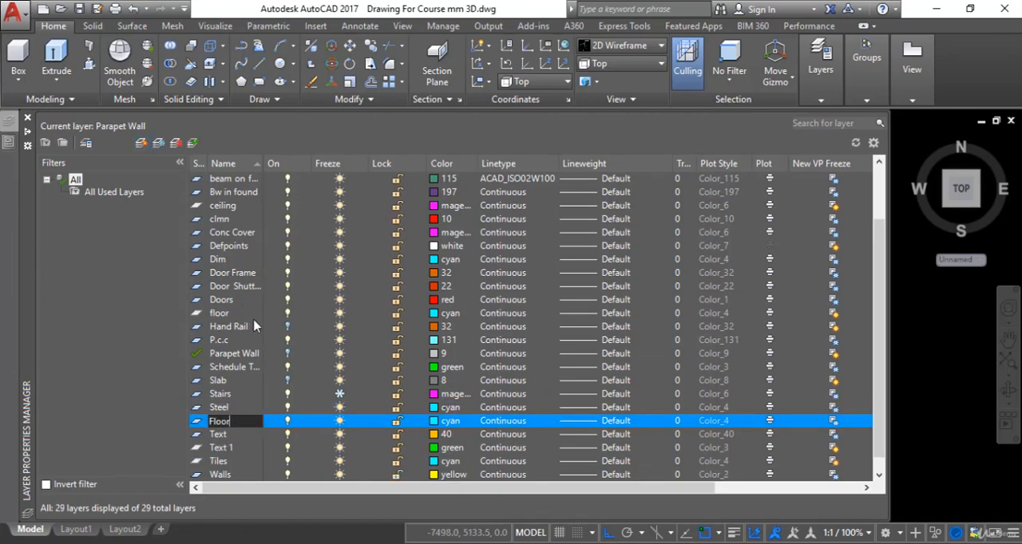
{"action": "type", "text": "Floor3d"}
{"action": "left_click", "coordinate": [435, 420]}
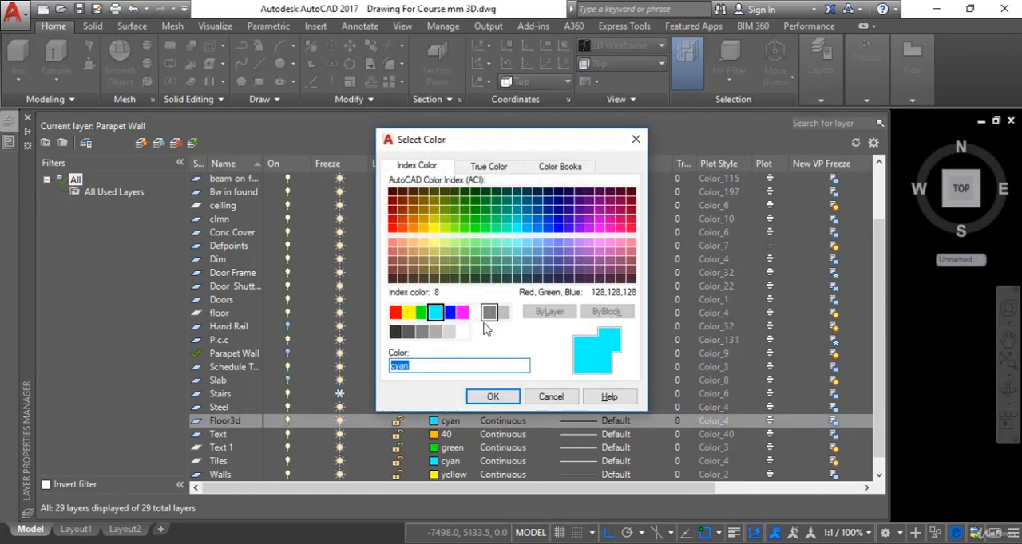
{"action": "left_click", "coordinate": [450, 334]}
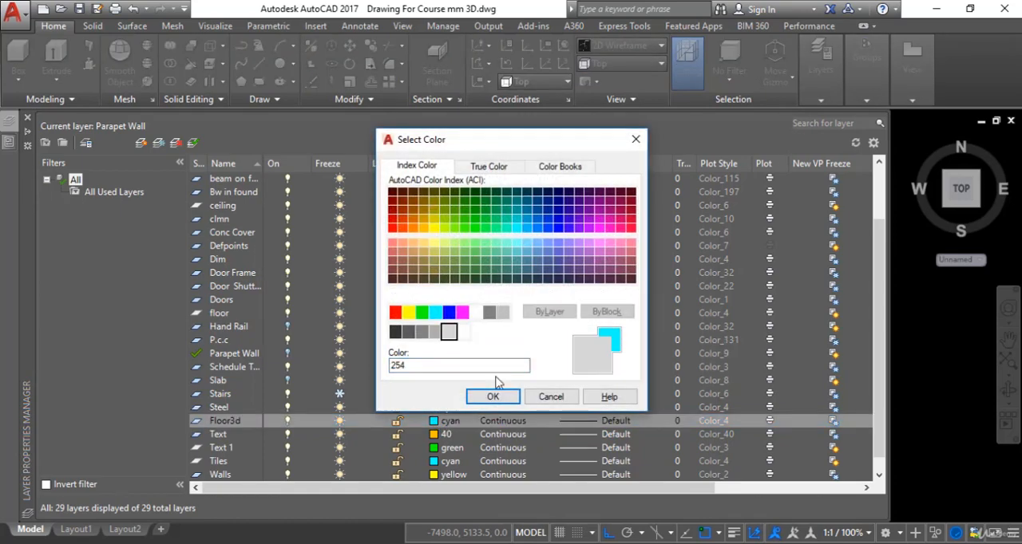
{"action": "left_click", "coordinate": [492, 396]}
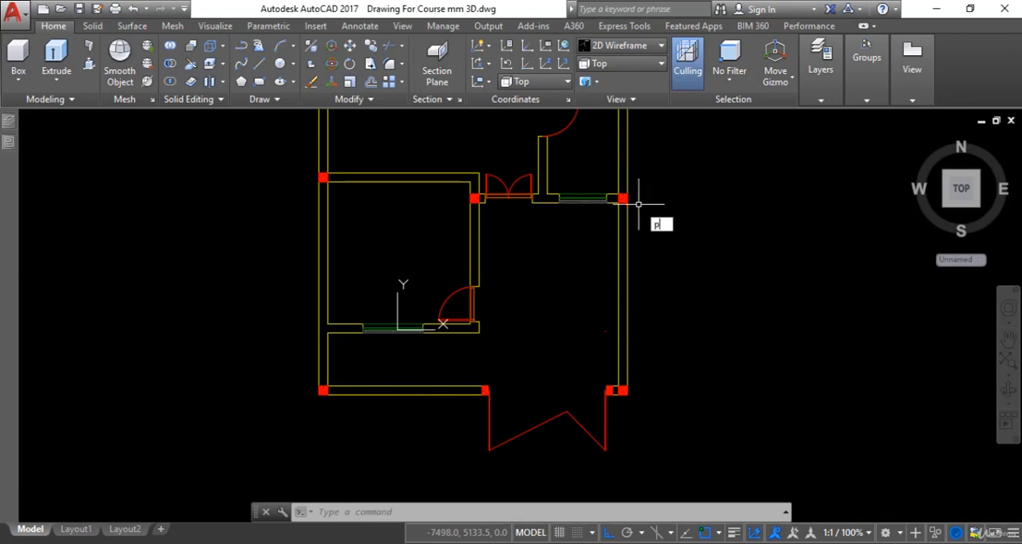
Step: Start a polyline at the column corner beside the porch window and trace the wall to and around the double door's near jamb
{"action": "type", "text": "l"}
{"action": "key", "text": "Return"}
{"action": "scroll", "coordinate": [627, 212], "scroll_direction": "up", "scroll_amount": 9}
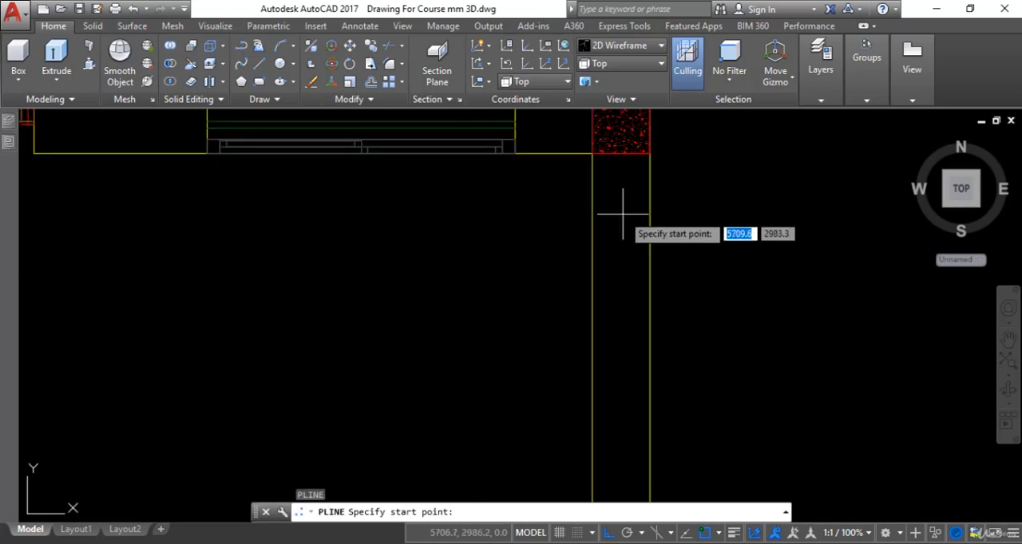
{"action": "mouse_move", "coordinate": [623, 214]}
{"action": "middle_mouse_down"}
{"action": "mouse_move", "coordinate": [628, 278]}
{"action": "mouse_move", "coordinate": [613, 276]}
{"action": "middle_mouse_up"}
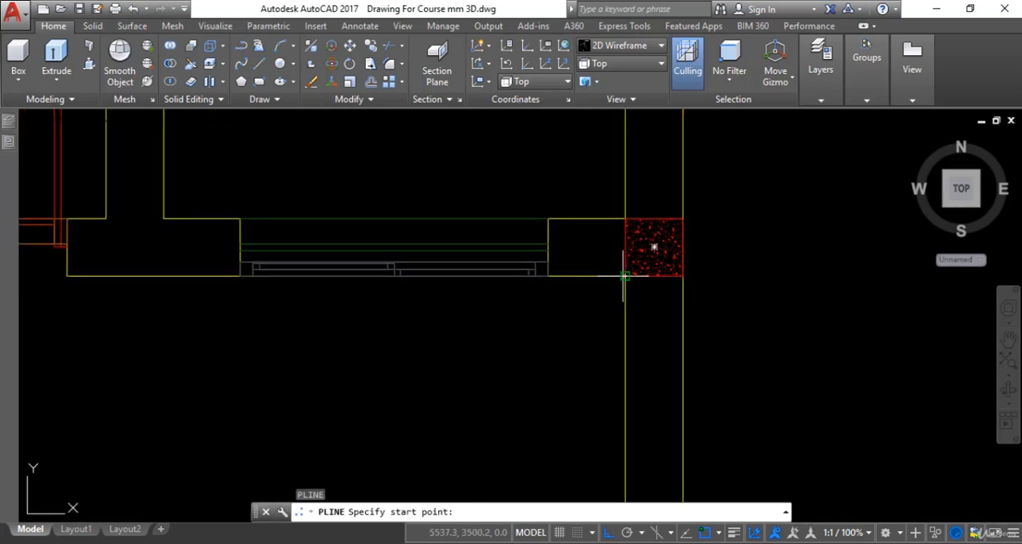
{"action": "left_click", "coordinate": [623, 276]}
{"action": "scroll", "coordinate": [528, 328], "scroll_direction": "down", "scroll_amount": 4}
{"action": "middle_click_drag", "start_coordinate": [528, 329], "coordinate": [649, 304]}
{"action": "scroll", "coordinate": [461, 282], "scroll_direction": "up", "scroll_amount": 6}
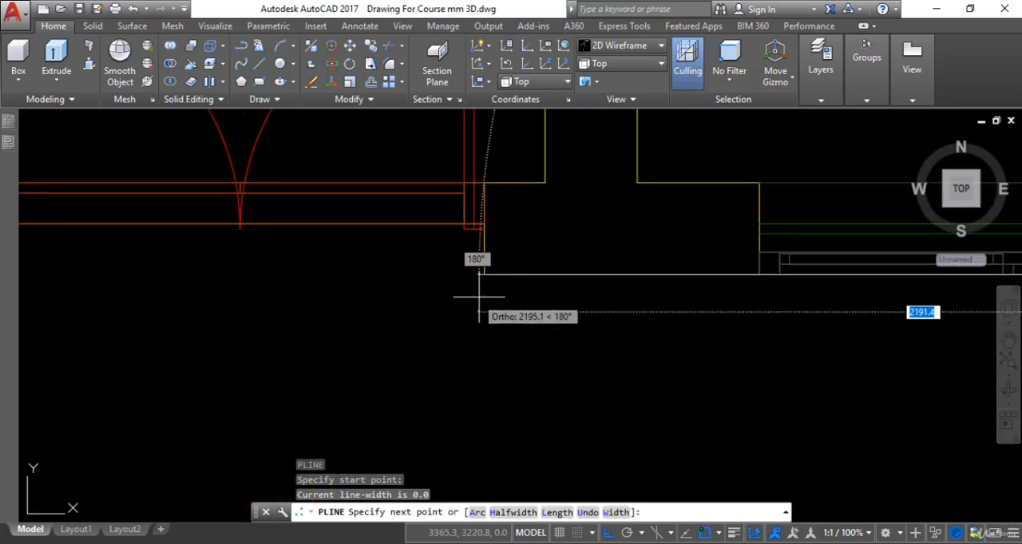
{"action": "left_click", "coordinate": [484, 275]}
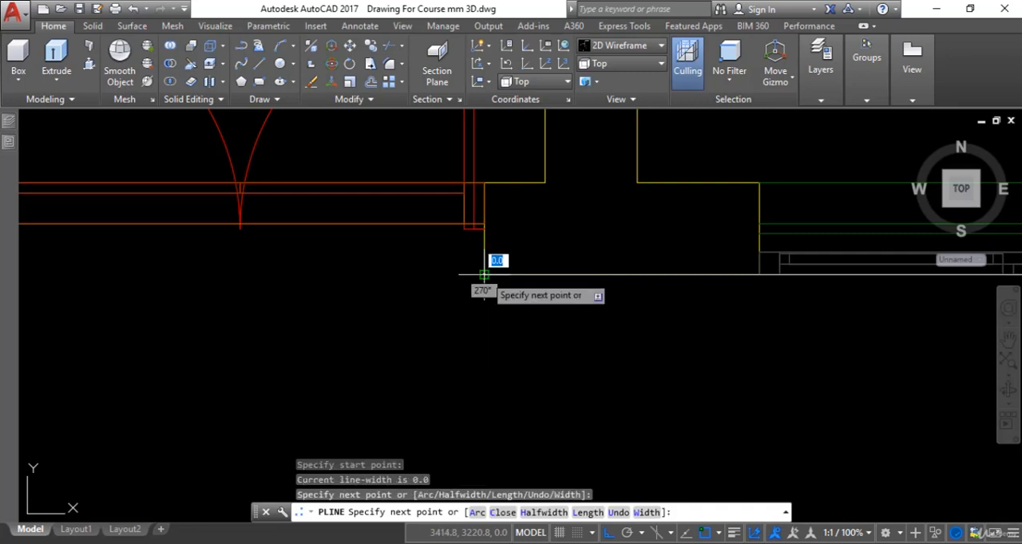
{"action": "left_click", "coordinate": [485, 178]}
Step: Continue the polyline across the double-door opening and around its far jamb to the adjoining column's corner
{"action": "scroll", "coordinate": [514, 217], "scroll_direction": "down", "scroll_amount": 2}
{"action": "middle_click_drag", "start_coordinate": [513, 216], "coordinate": [618, 224]}
{"action": "scroll", "coordinate": [304, 214], "scroll_direction": "up", "scroll_amount": 4}
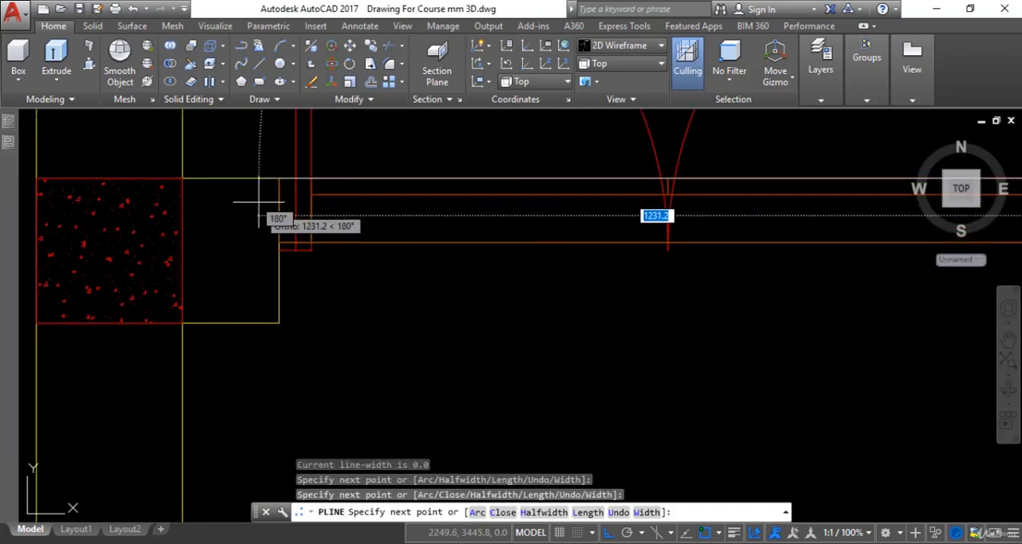
{"action": "left_click", "coordinate": [279, 178]}
{"action": "left_click", "coordinate": [279, 323]}
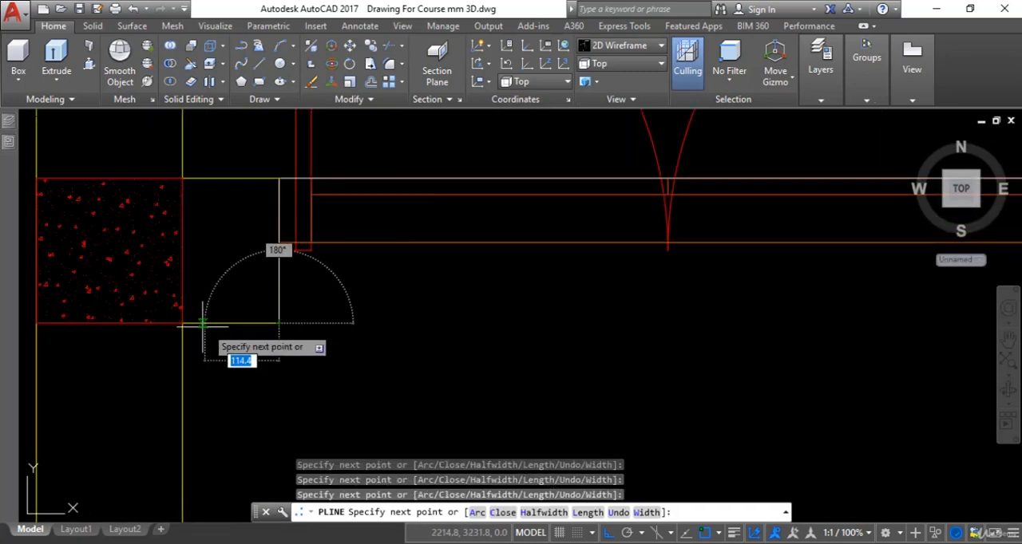
{"action": "left_click", "coordinate": [182, 324]}
Step: Continue the polyline down the front room's side wall to the single door, then across the wall thickness at its upper jamb
{"action": "scroll", "coordinate": [221, 372], "scroll_direction": "down", "scroll_amount": 3}
{"action": "middle_click_drag", "start_coordinate": [221, 371], "coordinate": [322, 233]}
{"action": "scroll", "coordinate": [328, 261], "scroll_direction": "down", "scroll_amount": 1}
{"action": "middle_click_drag", "start_coordinate": [328, 260], "coordinate": [344, 200]}
{"action": "scroll", "coordinate": [346, 387], "scroll_direction": "up", "scroll_amount": 2}
{"action": "left_click", "coordinate": [311, 374]}
{"action": "scroll", "coordinate": [281, 376], "scroll_direction": "up", "scroll_amount": 3}
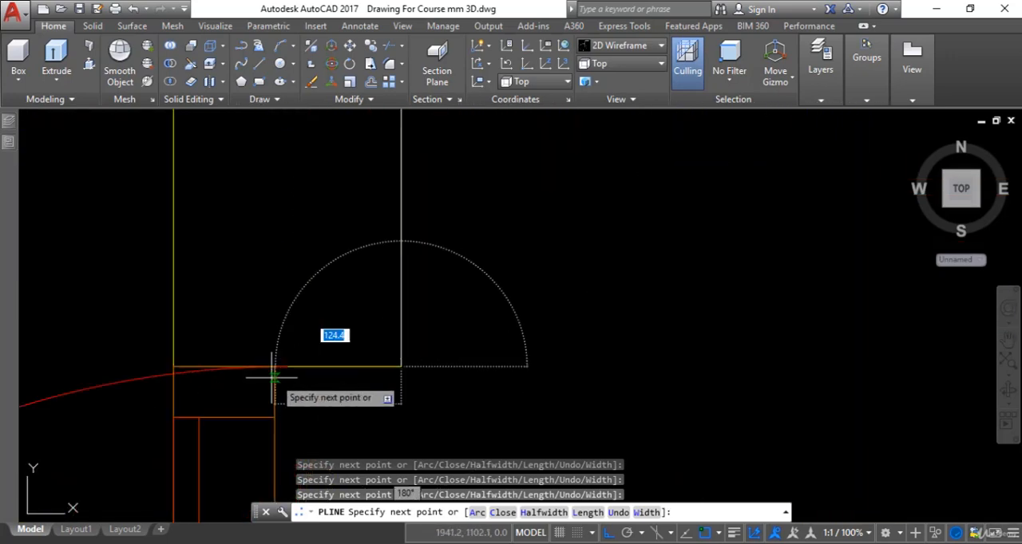
{"action": "left_click", "coordinate": [173, 367]}
Step: Continue the polyline along the single-door opening and back across the wall thickness at its lower jamb
{"action": "scroll", "coordinate": [209, 390], "scroll_direction": "down", "scroll_amount": 5}
{"action": "middle_click_drag", "start_coordinate": [209, 390], "coordinate": [247, 208]}
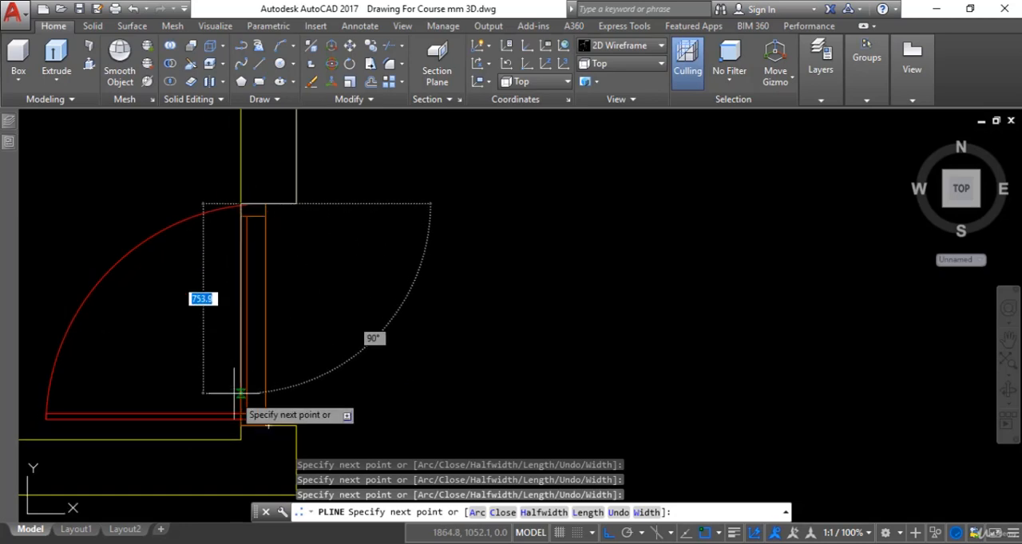
{"action": "left_click", "coordinate": [239, 425]}
{"action": "scroll", "coordinate": [240, 420], "scroll_direction": "up", "scroll_amount": 4}
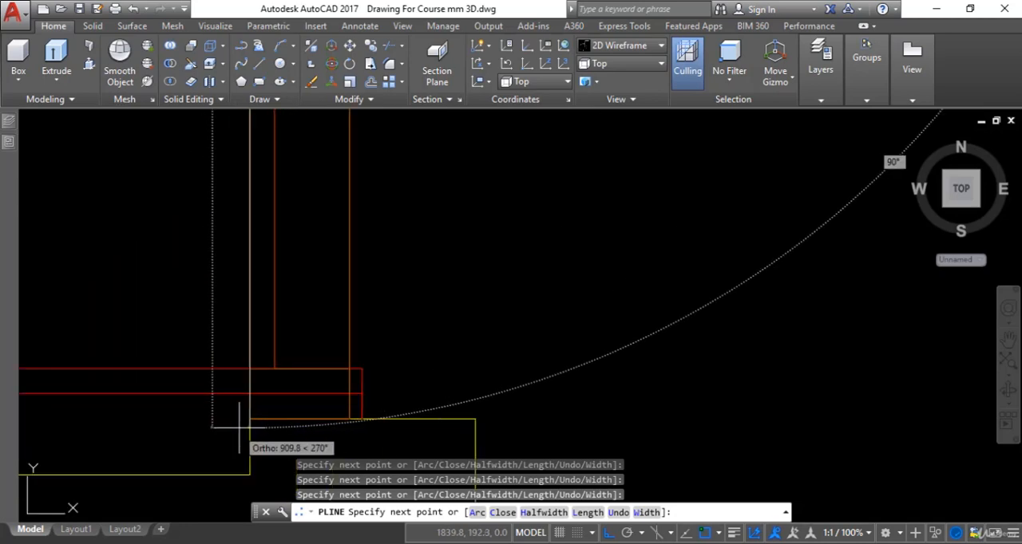
{"action": "left_click", "coordinate": [478, 423]}
Step: Continue the polyline to the front room's outer corner and along its window wall to the inner face of the side boundary wall
{"action": "scroll", "coordinate": [481, 413], "scroll_direction": "down", "scroll_amount": 5}
{"action": "middle_click_drag", "start_coordinate": [481, 411], "coordinate": [541, 279]}
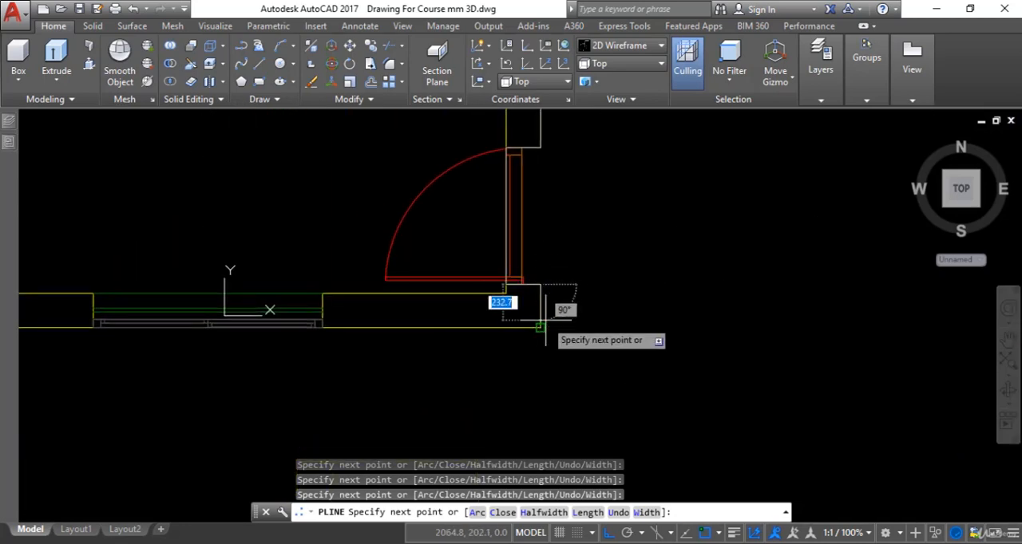
{"action": "left_click", "coordinate": [543, 325]}
{"action": "scroll", "coordinate": [514, 368], "scroll_direction": "down", "scroll_amount": 6}
{"action": "middle_click_drag", "start_coordinate": [514, 368], "coordinate": [539, 352]}
{"action": "scroll", "coordinate": [451, 349], "scroll_direction": "up", "scroll_amount": 4}
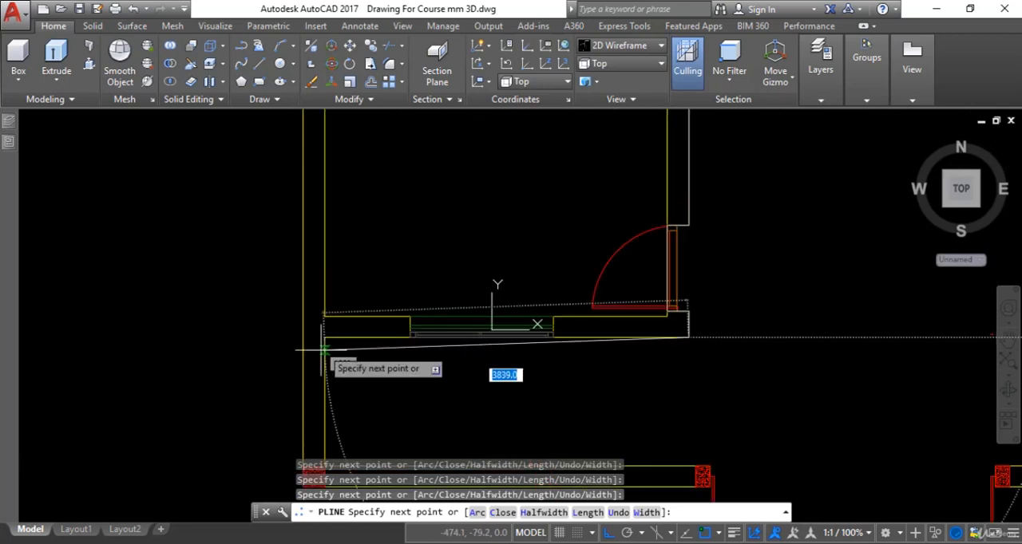
{"action": "left_click", "coordinate": [324, 339]}
Step: Trace the polyline down to the corner column, along the front boundary wall to the gate column, and down that column's gate side
{"action": "middle_click_drag", "start_coordinate": [340, 356], "coordinate": [360, 241]}
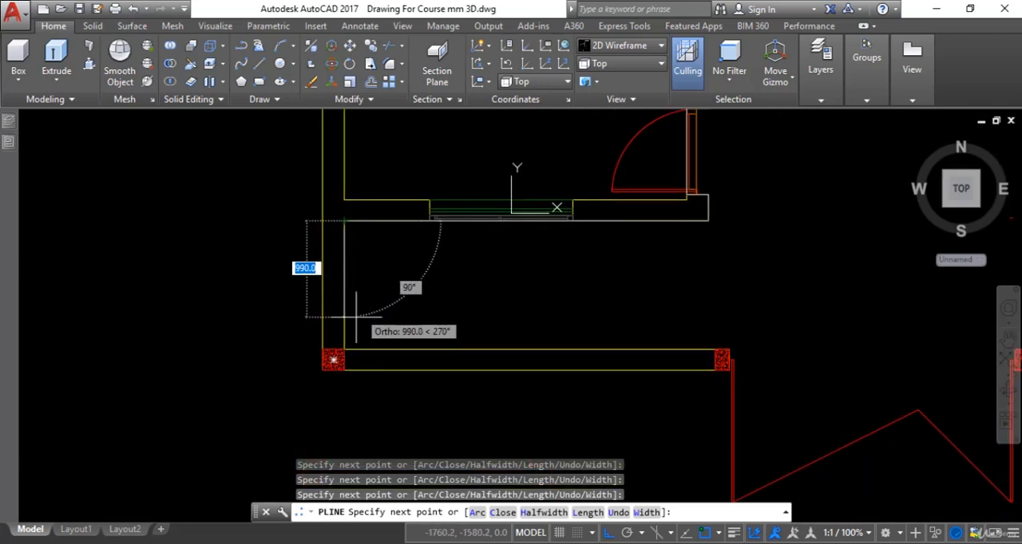
{"action": "left_click", "coordinate": [345, 349]}
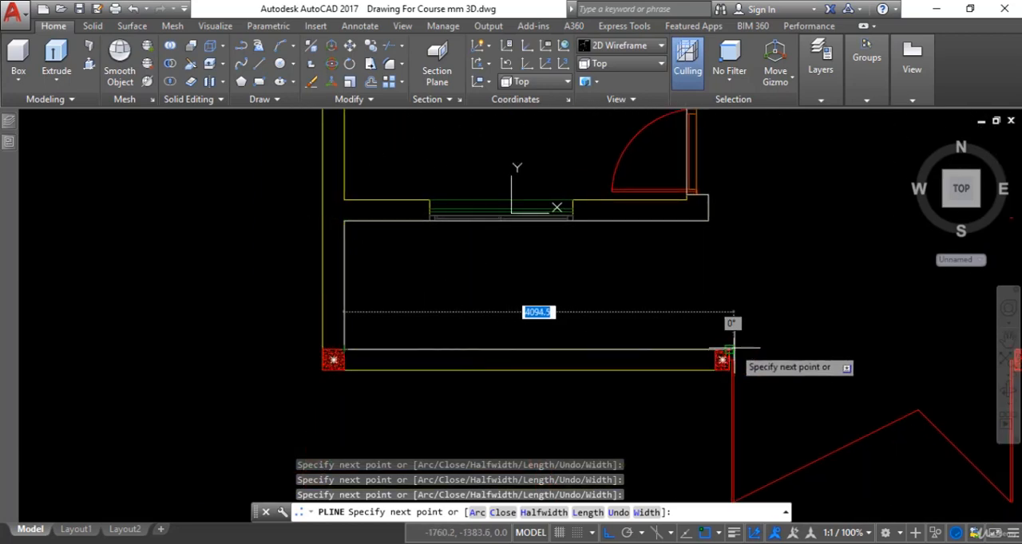
{"action": "scroll", "coordinate": [733, 348], "scroll_direction": "up", "scroll_amount": 7}
{"action": "left_click", "coordinate": [679, 346]}
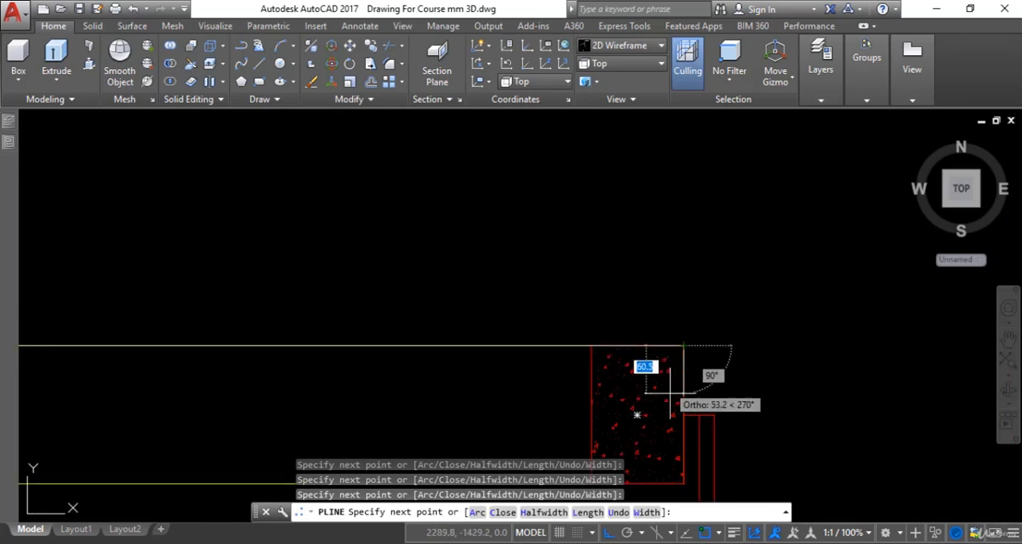
{"action": "middle_click_drag", "start_coordinate": [678, 352], "coordinate": [678, 228]}
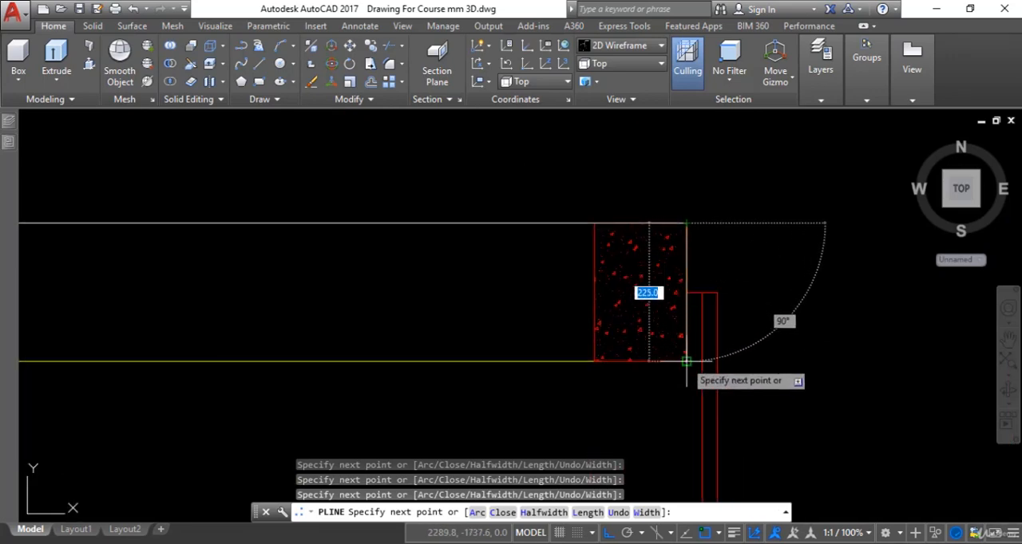
{"action": "left_click", "coordinate": [687, 361]}
Step: Continue the polyline straight across the gate opening to the near outer corner of the opposite gate column
{"action": "scroll", "coordinate": [647, 378], "scroll_direction": "down", "scroll_amount": 9}
{"action": "middle_click_drag", "start_coordinate": [647, 378], "coordinate": [497, 308]}
{"action": "scroll", "coordinate": [865, 351], "scroll_direction": "up", "scroll_amount": 5}
{"action": "scroll", "coordinate": [654, 240], "scroll_direction": "up", "scroll_amount": 4}
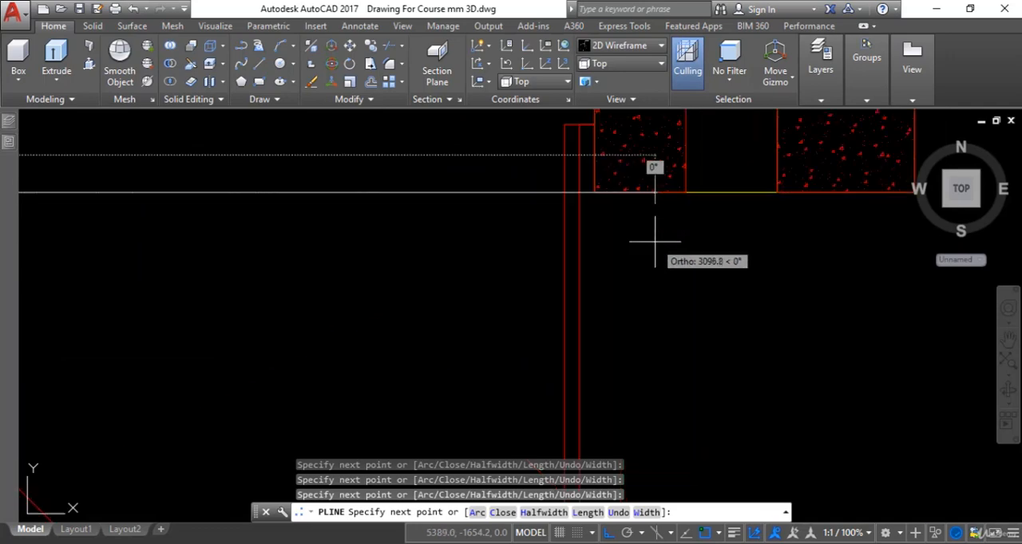
{"action": "left_click", "coordinate": [594, 191]}
Step: Trace up the opposite gate column, undo the segment down its far side, and extend the polyline to the adjoining corner column's inner corner
{"action": "middle_click_drag", "start_coordinate": [597, 201], "coordinate": [621, 292]}
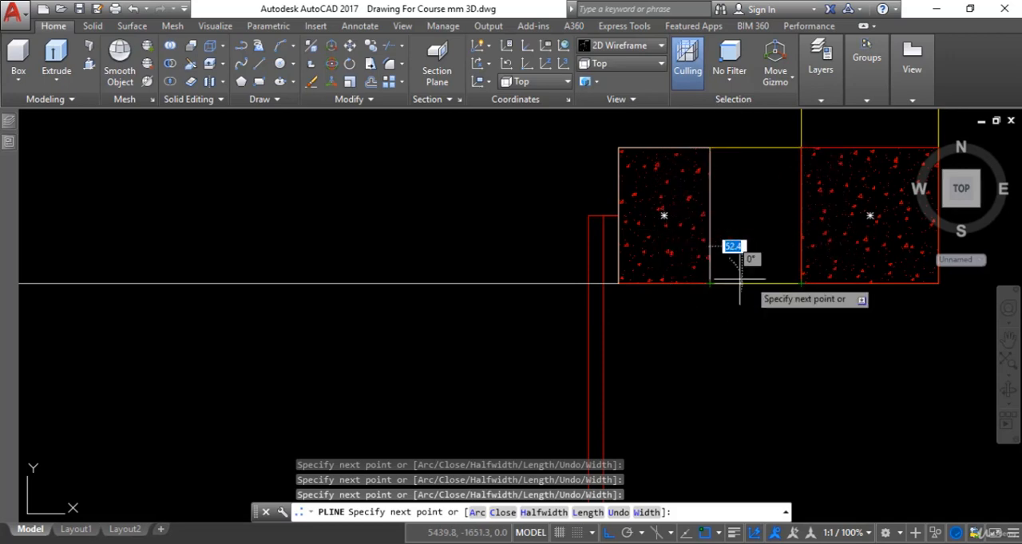
{"action": "scroll", "coordinate": [766, 288], "scroll_direction": "down", "scroll_amount": 2}
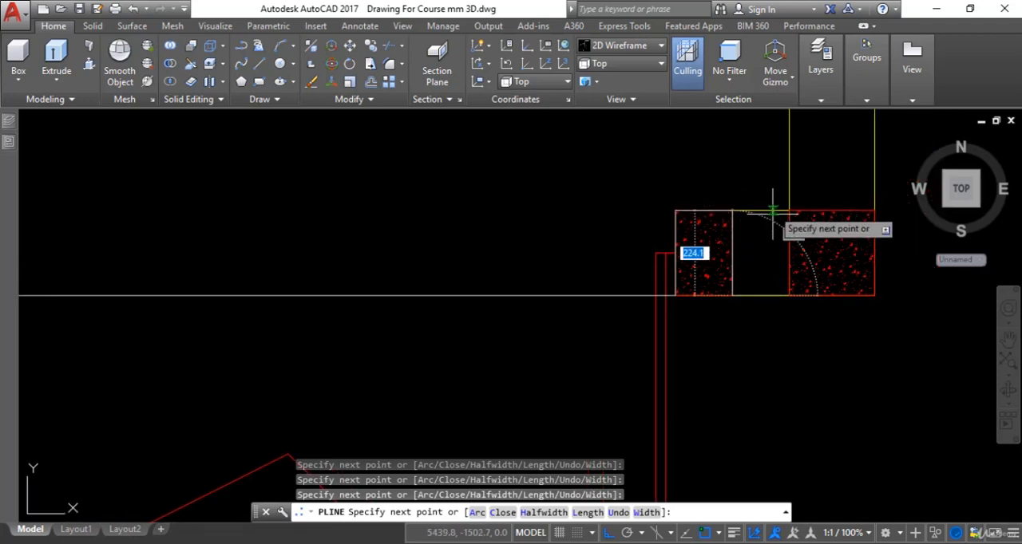
{"action": "key", "text": "Return"}
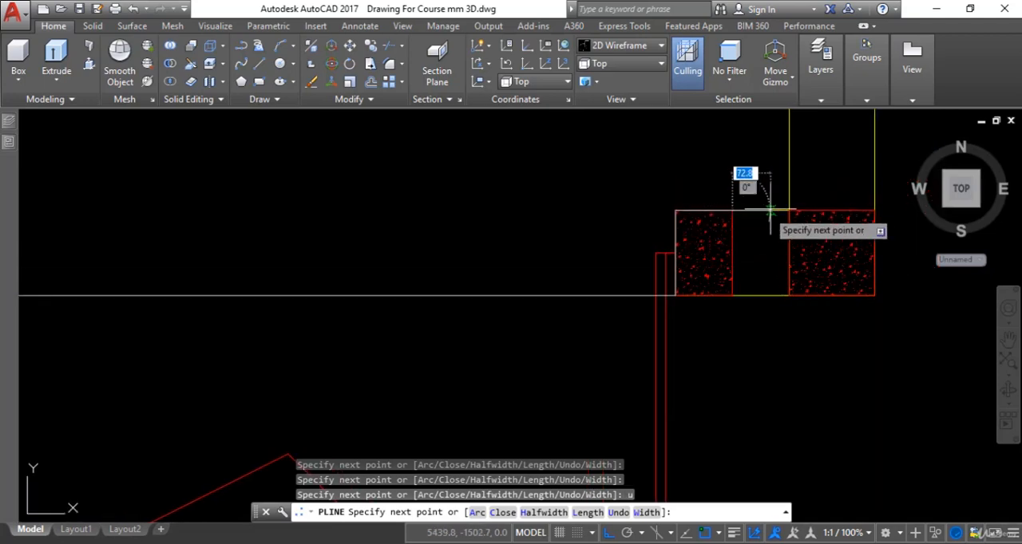
{"action": "left_click", "coordinate": [792, 206]}
{"action": "middle_click_drag", "start_coordinate": [790, 265], "coordinate": [785, 408]}
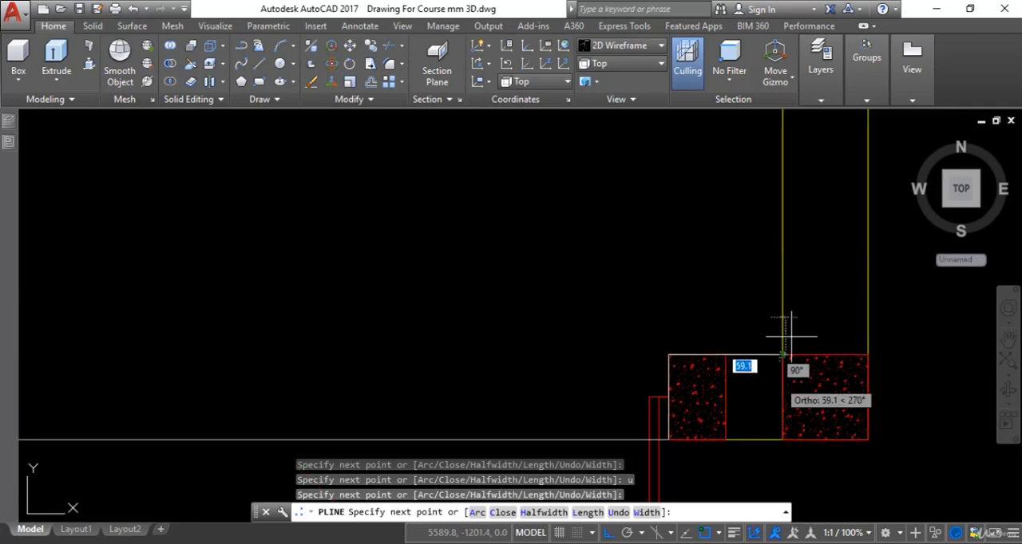
Step: Close the porch floor polyline back to its start point along the inner face of the long side wall
{"action": "scroll", "coordinate": [805, 289], "scroll_direction": "down", "scroll_amount": 6}
{"action": "middle_click_drag", "start_coordinate": [806, 300], "coordinate": [817, 365]}
{"action": "scroll", "coordinate": [812, 294], "scroll_direction": "down", "scroll_amount": 4}
{"action": "scroll", "coordinate": [859, 230], "scroll_direction": "up", "scroll_amount": 4}
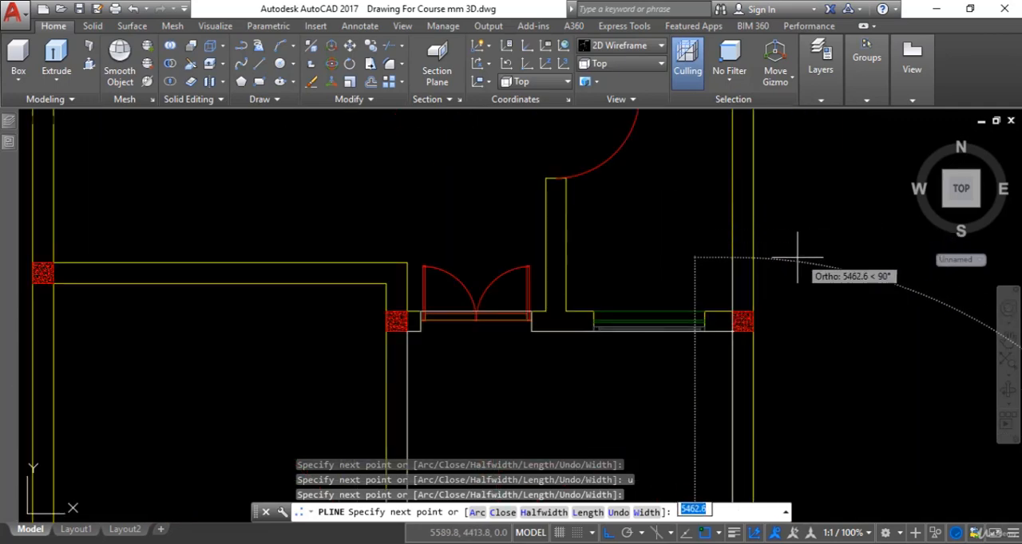
{"action": "scroll", "coordinate": [791, 257], "scroll_direction": "down", "scroll_amount": 4}
{"action": "type", "text": "c"}
{"action": "key", "text": "Return"}
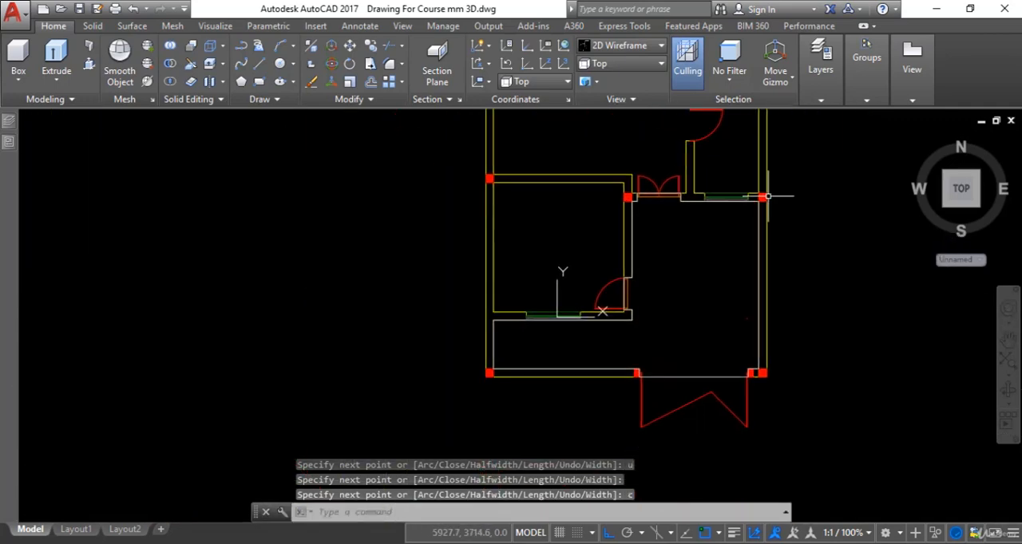
Step: Move the closed porch floor outline horizontally out of the ground-floor plan into the empty space east of it
{"action": "left_click", "coordinate": [757, 253]}
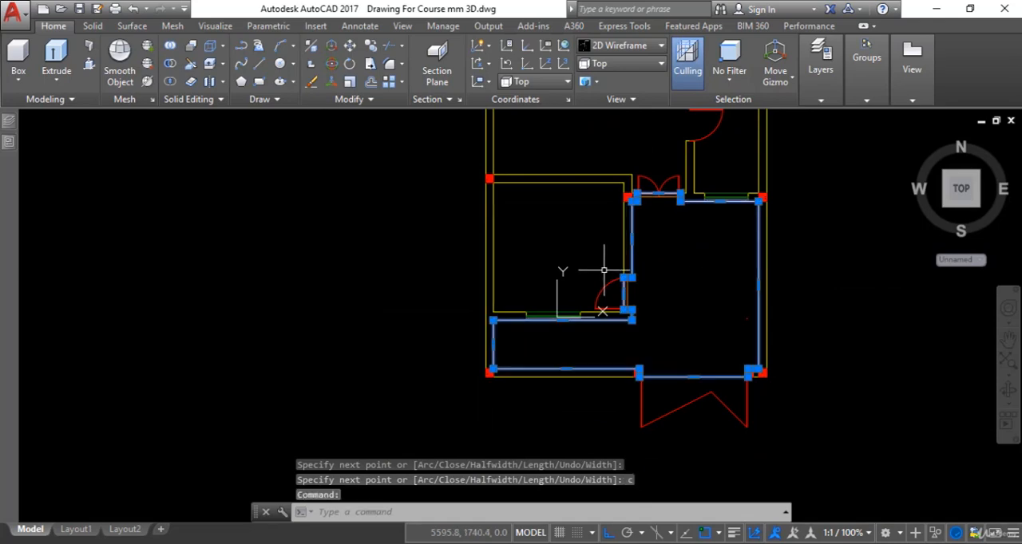
{"action": "type", "text": "m"}
{"action": "key", "text": "Return"}
{"action": "left_click", "coordinate": [684, 269]}
{"action": "scroll", "coordinate": [625, 285], "scroll_direction": "down", "scroll_amount": 3}
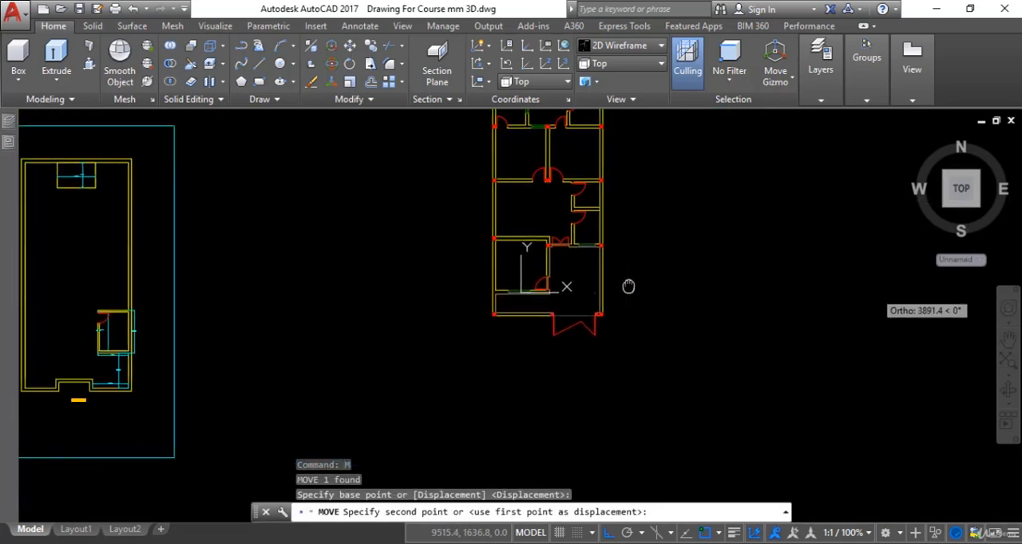
{"action": "left_click", "coordinate": [706, 278]}
{"action": "scroll", "coordinate": [707, 287], "scroll_direction": "up", "scroll_amount": 4}
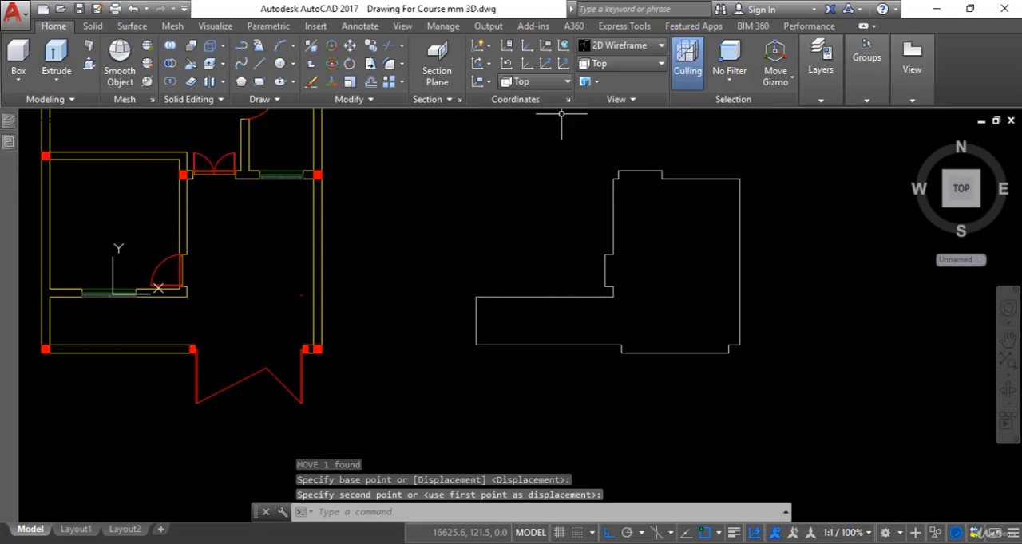
Step: Switch the model to the Realistic visual style and the SW Isometric view
{"action": "left_click", "coordinate": [620, 45]}
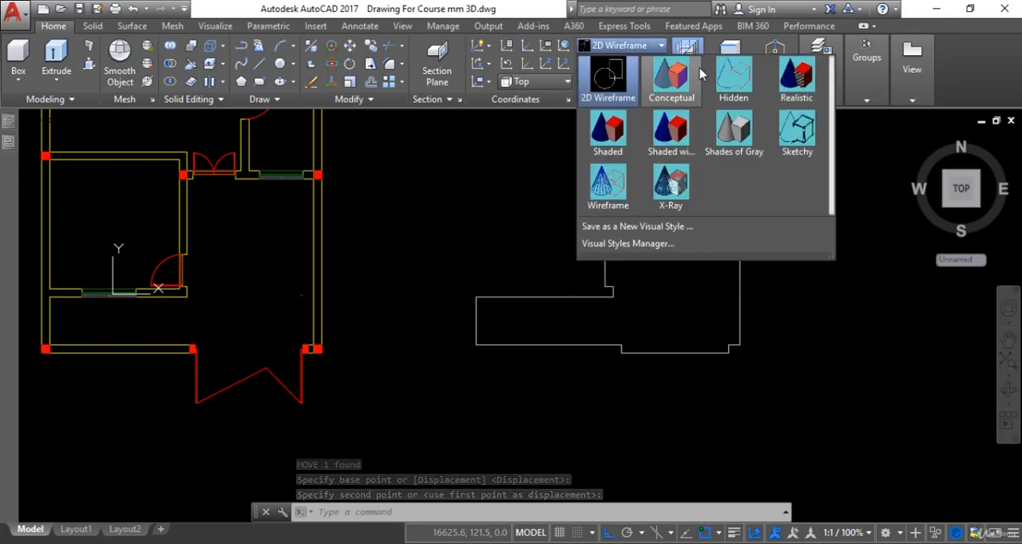
{"action": "left_click", "coordinate": [787, 78]}
{"action": "left_click", "coordinate": [638, 63]}
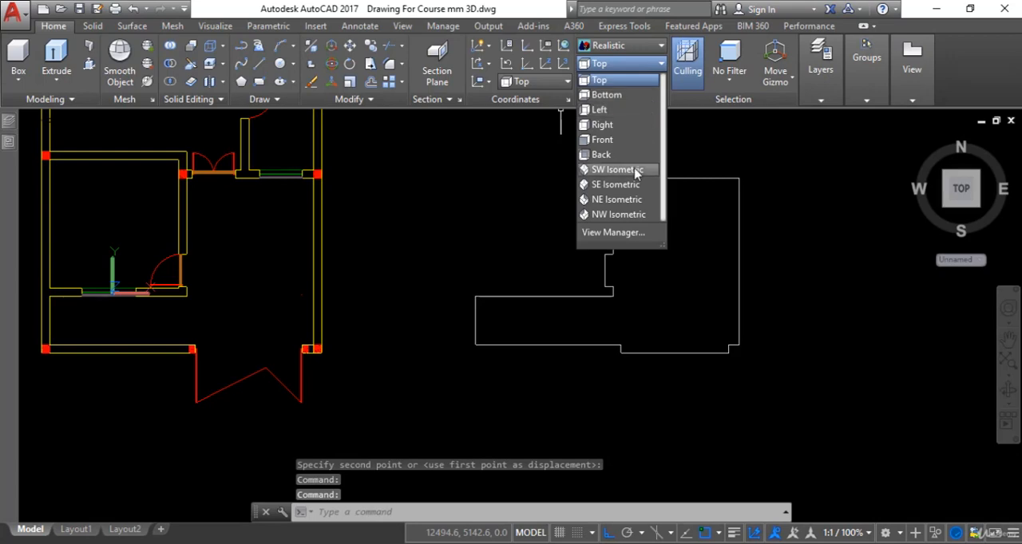
{"action": "left_click", "coordinate": [614, 170]}
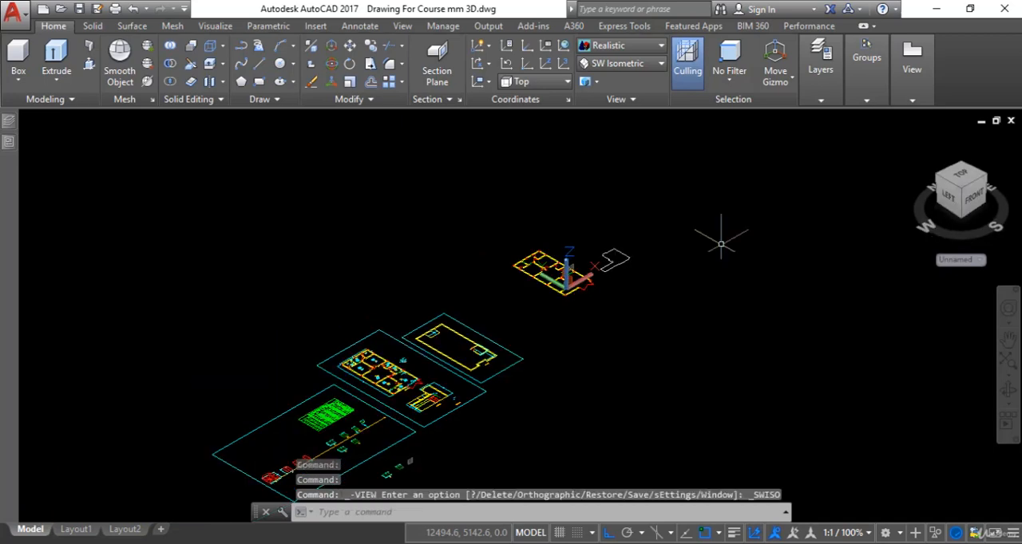
{"action": "scroll", "coordinate": [624, 258], "scroll_direction": "up", "scroll_amount": 8}
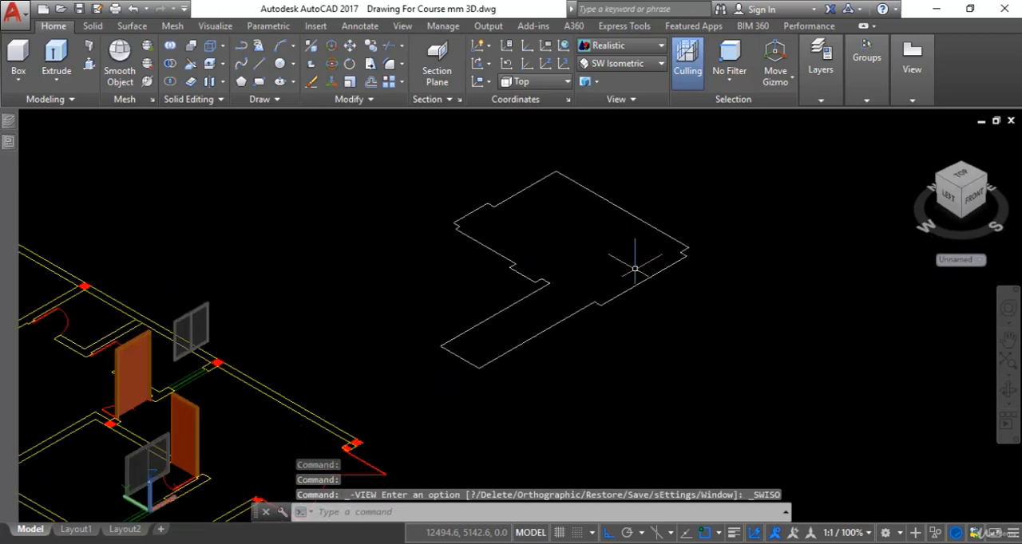
Step: Extrude the porch floor outline to a height of 12 mm
{"action": "key", "text": "Escape"}
{"action": "type", "text": "e"}
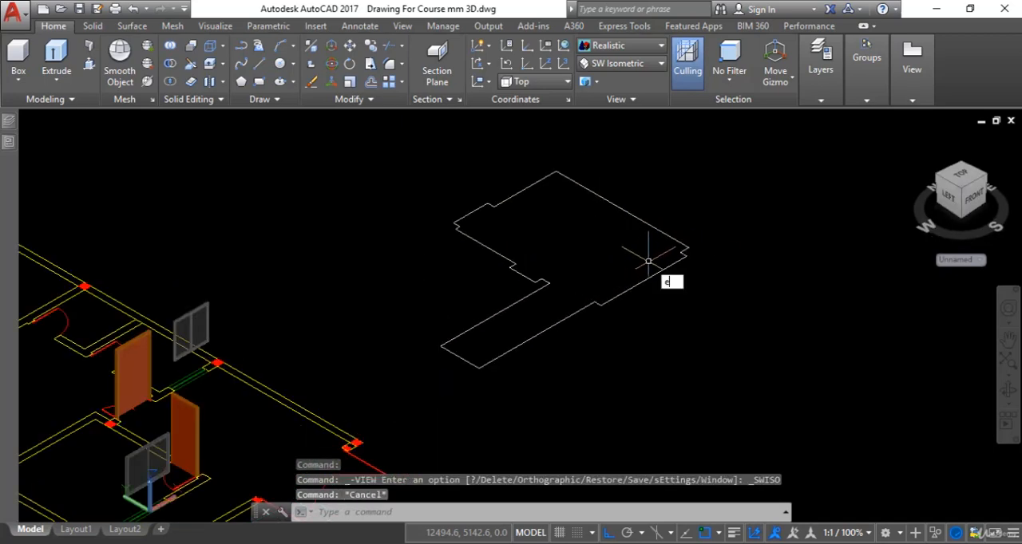
{"action": "type", "text": "xt"}
{"action": "key", "text": "Return"}
{"action": "left_click", "coordinate": [647, 277]}
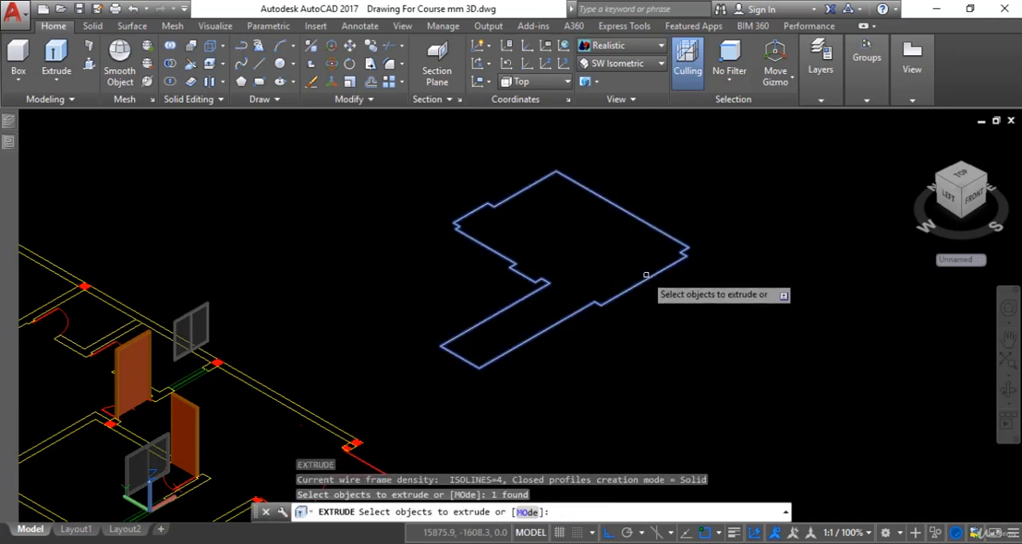
{"action": "right_click", "coordinate": [649, 285]}
{"action": "left_click", "coordinate": [680, 285]}
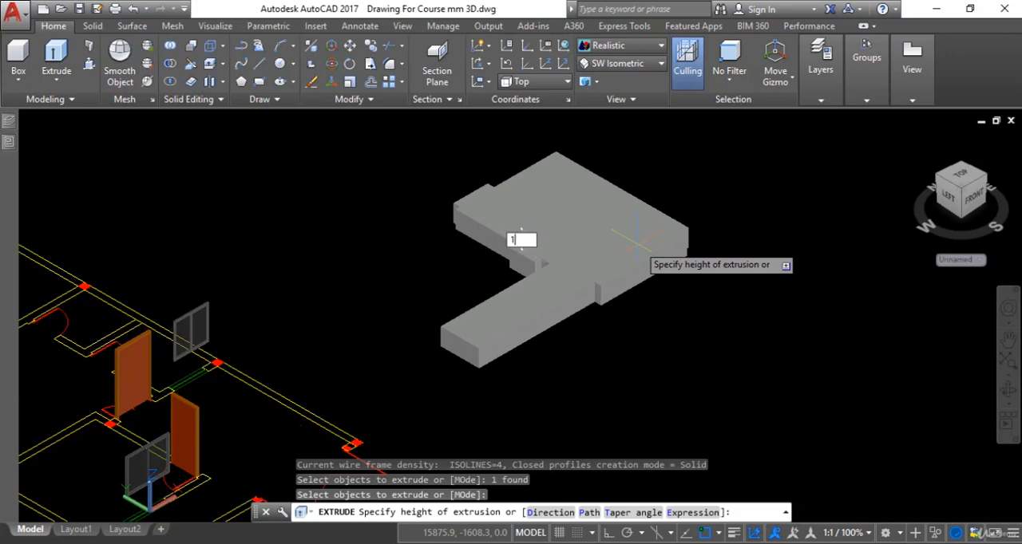
{"action": "type", "text": "12"}
{"action": "key", "text": "Return"}
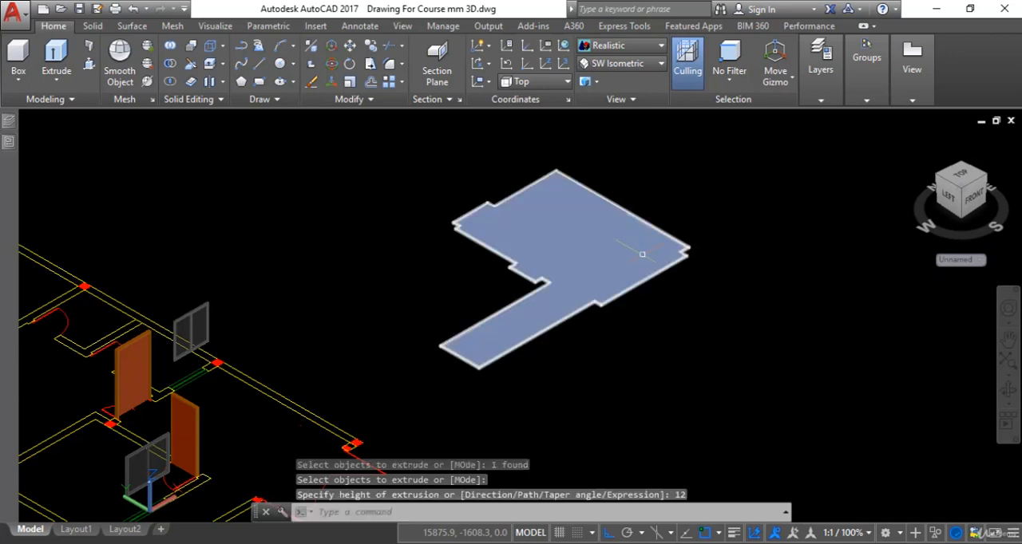
Step: Move the floor slab back into the plan, placing the bottom corner of its narrow strip on the boundary corner column's inner corner
{"action": "scroll", "coordinate": [651, 270], "scroll_direction": "up", "scroll_amount": 6}
{"action": "scroll", "coordinate": [615, 199], "scroll_direction": "down", "scroll_amount": 6}
{"action": "scroll", "coordinate": [607, 228], "scroll_direction": "up", "scroll_amount": 2}
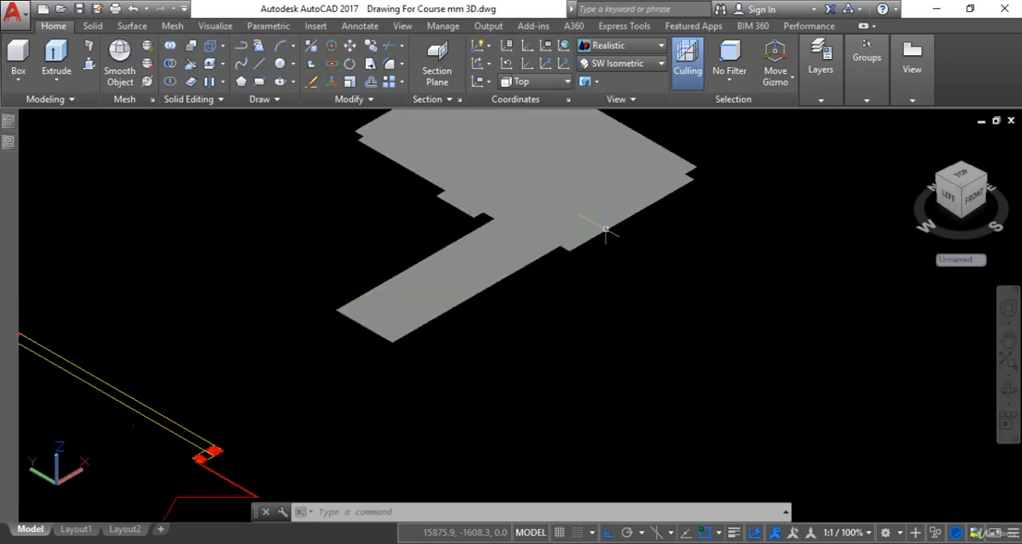
{"action": "scroll", "coordinate": [607, 228], "scroll_direction": "down", "scroll_amount": 4}
{"action": "scroll", "coordinate": [607, 229], "scroll_direction": "up", "scroll_amount": 3}
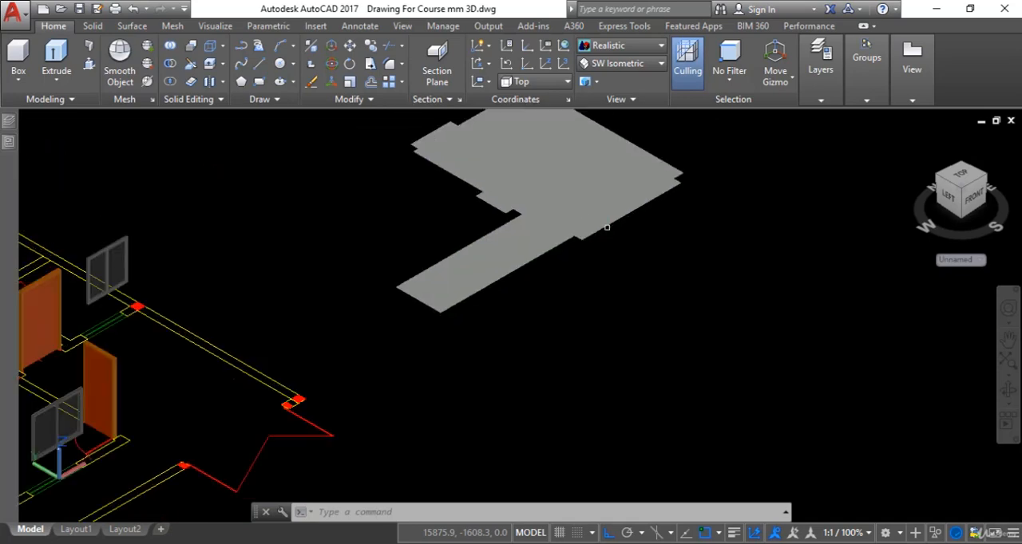
{"action": "type", "text": "m"}
{"action": "key", "text": "Return"}
{"action": "left_click", "coordinate": [607, 228]}
{"action": "key", "text": "Return"}
{"action": "scroll", "coordinate": [437, 320], "scroll_direction": "up", "scroll_amount": 5}
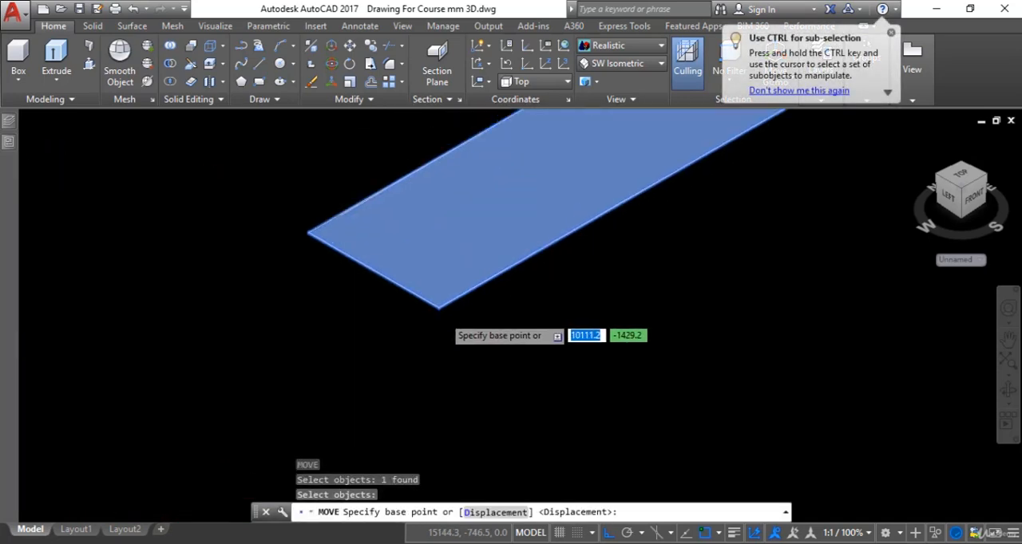
{"action": "scroll", "coordinate": [439, 304], "scroll_direction": "up", "scroll_amount": 2}
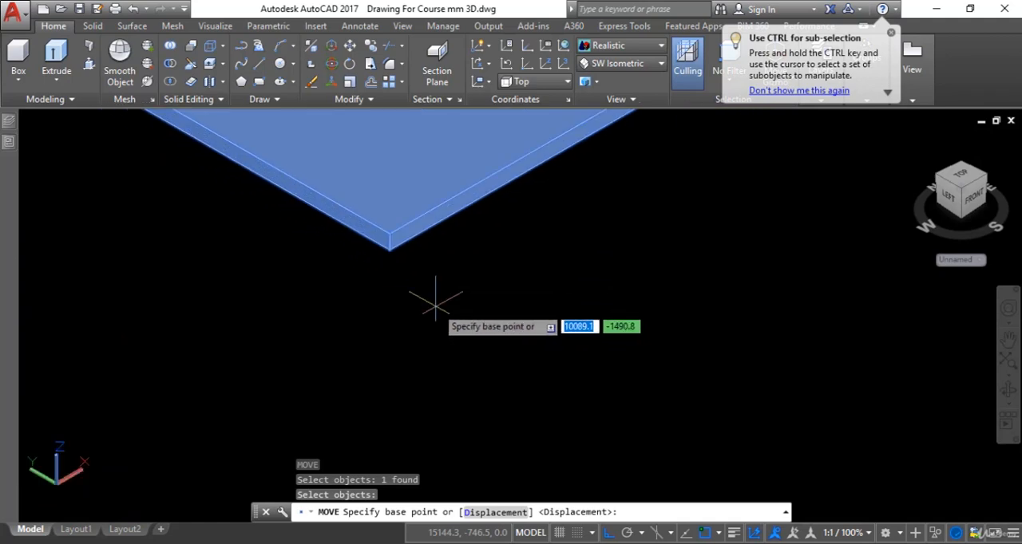
{"action": "left_click", "coordinate": [388, 248]}
{"action": "scroll", "coordinate": [393, 299], "scroll_direction": "down", "scroll_amount": 9}
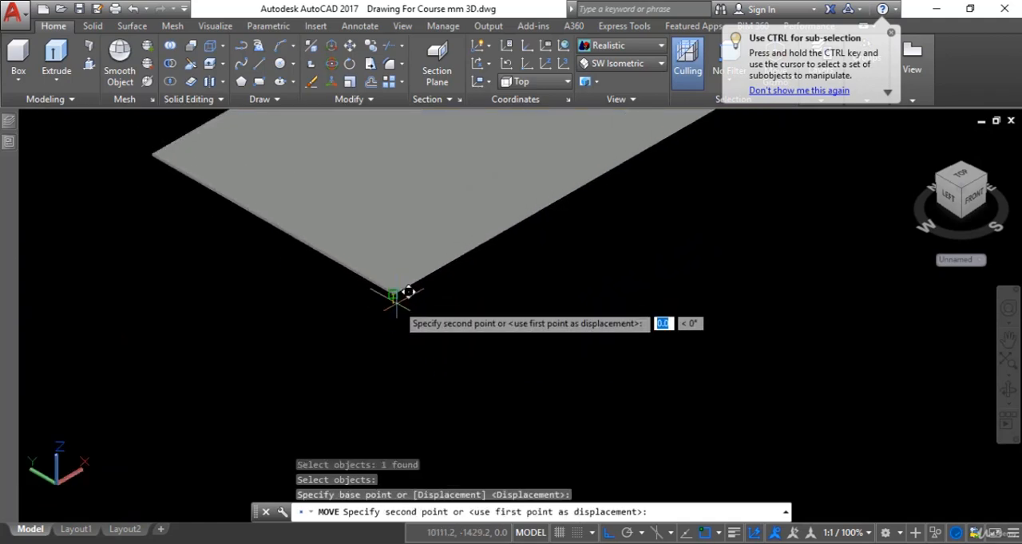
{"action": "middle_click_drag", "start_coordinate": [401, 299], "coordinate": [595, 158]}
{"action": "scroll", "coordinate": [270, 363], "scroll_direction": "up", "scroll_amount": 4}
{"action": "scroll", "coordinate": [270, 353], "scroll_direction": "up", "scroll_amount": 4}
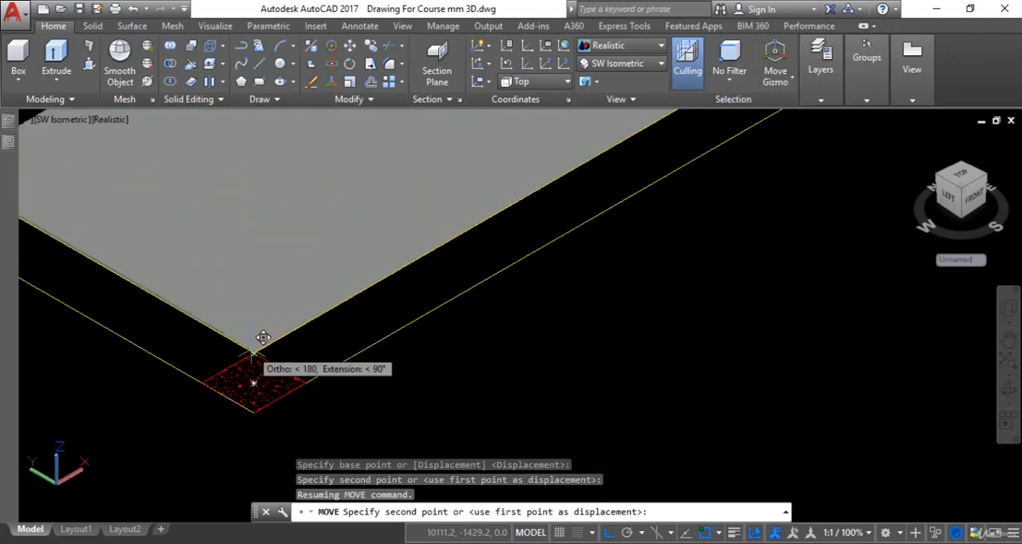
{"action": "left_click", "coordinate": [255, 349]}
{"action": "scroll", "coordinate": [399, 362], "scroll_direction": "down", "scroll_amount": 2}
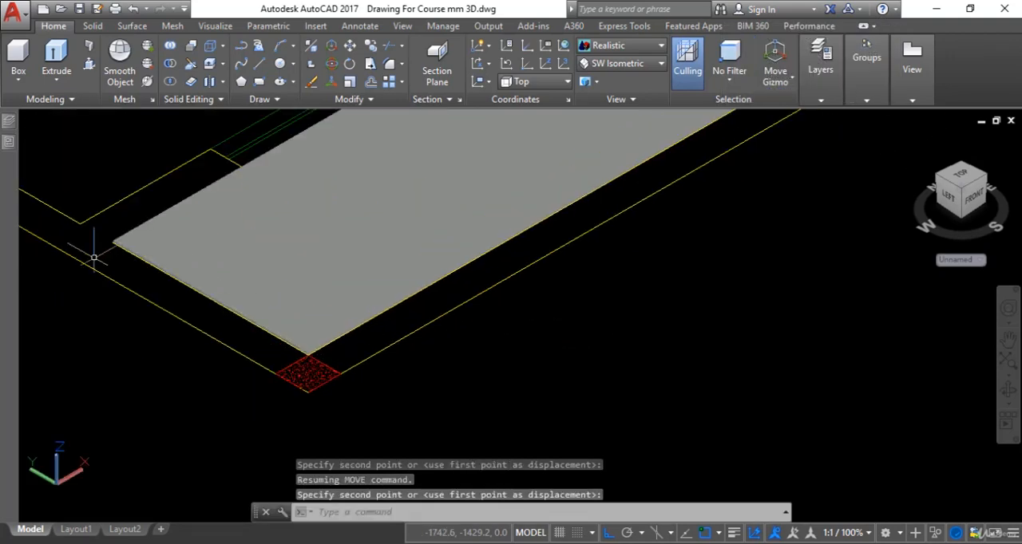
Step: Clear any active command and turn on all layers of the house model with LAYON
{"action": "scroll", "coordinate": [160, 221], "scroll_direction": "up", "scroll_amount": 3}
{"action": "scroll", "coordinate": [196, 224], "scroll_direction": "down", "scroll_amount": 5}
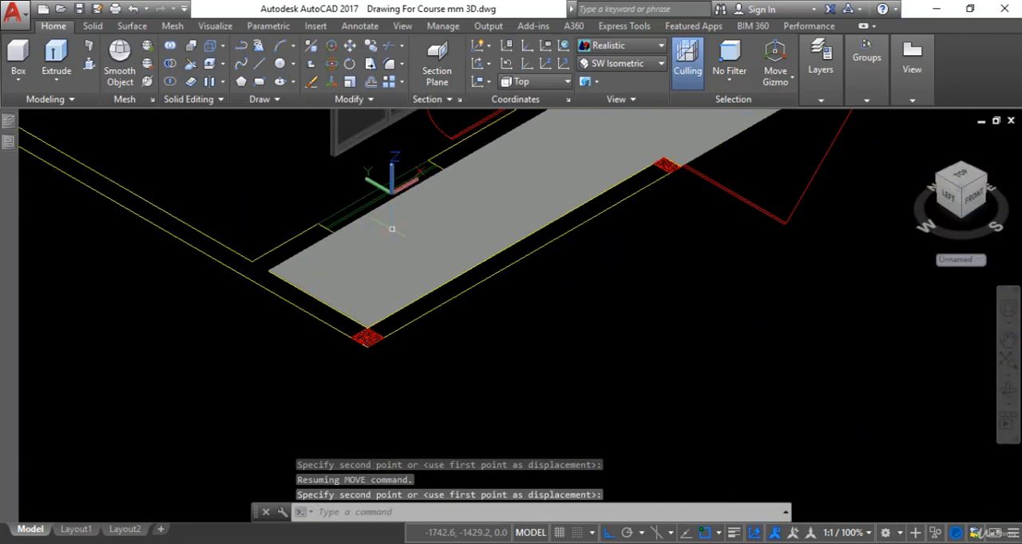
{"action": "scroll", "coordinate": [392, 229], "scroll_direction": "down", "scroll_amount": 3}
{"action": "key", "text": "Escape"}
{"action": "key", "text": "Escape"}
{"action": "key", "text": "Escape"}
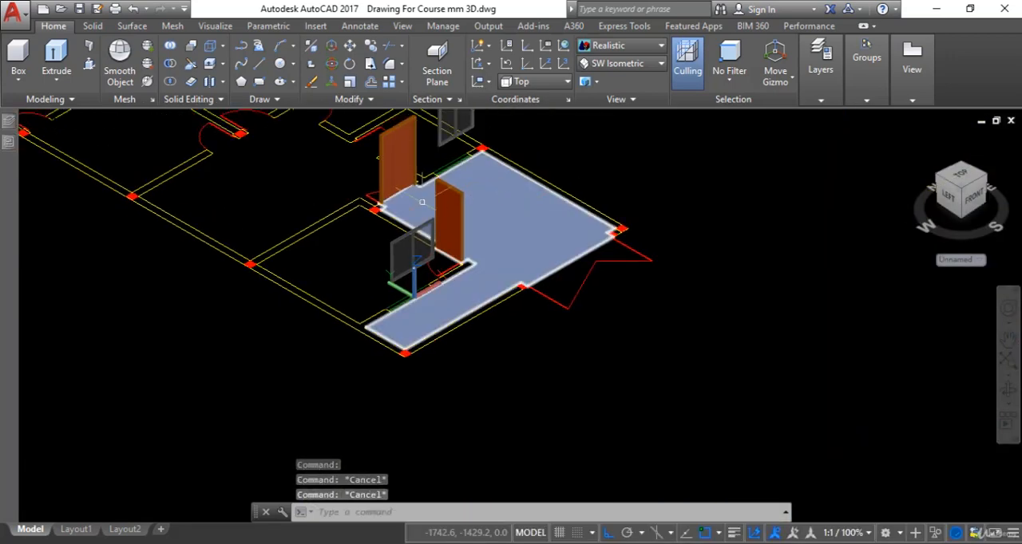
{"action": "scroll", "coordinate": [421, 202], "scroll_direction": "up", "scroll_amount": 5}
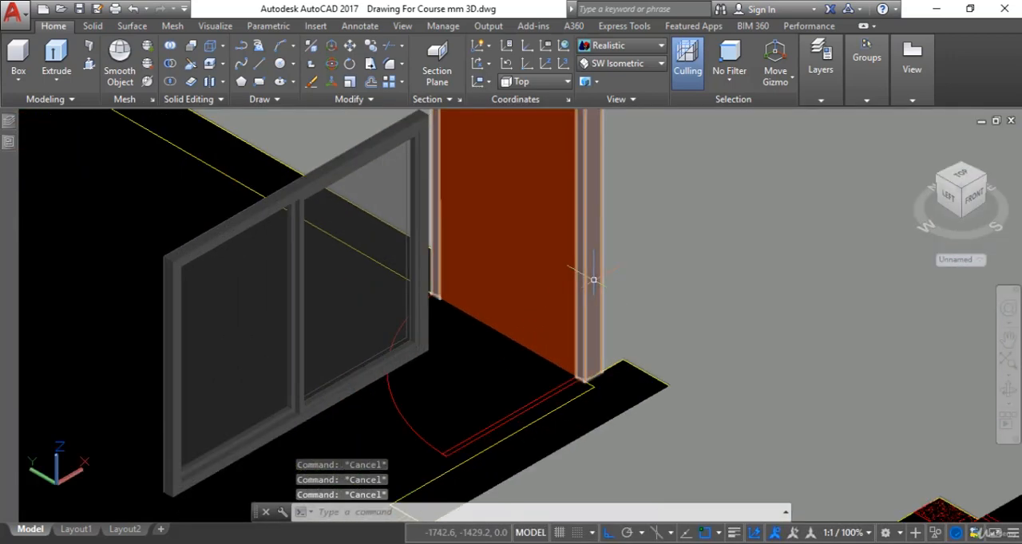
{"action": "type", "text": "yo"}
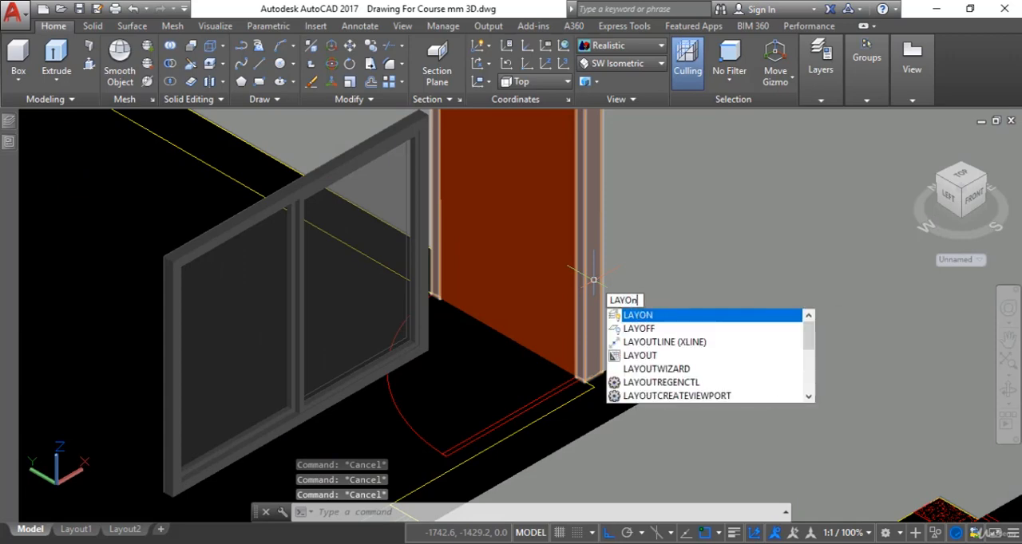
{"action": "key", "text": "Escape"}
Step: Orbit the model to inspect the porch floor slab between the boundary wall and the staircase
{"action": "scroll", "coordinate": [671, 333], "scroll_direction": "down", "scroll_amount": 6}
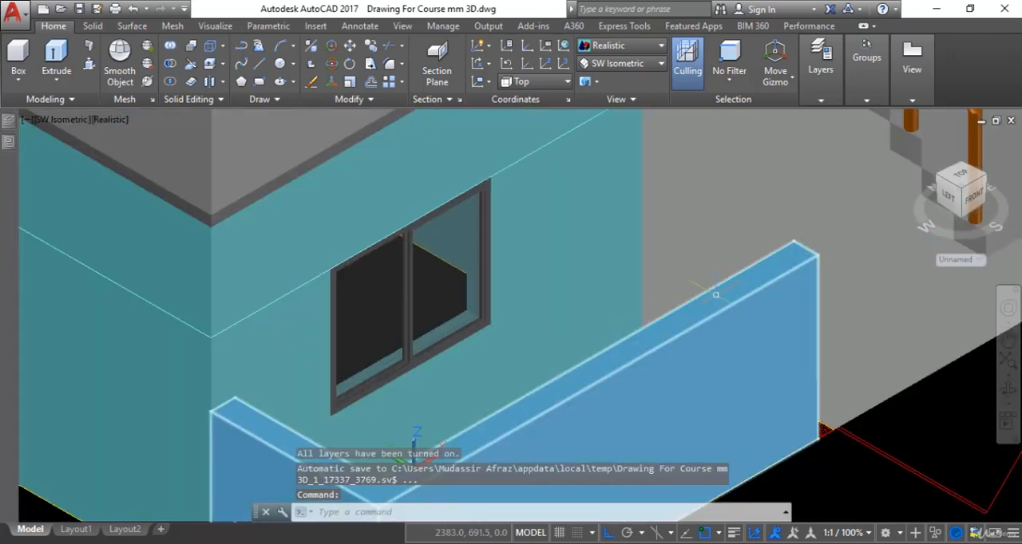
{"action": "scroll", "coordinate": [747, 272], "scroll_direction": "up", "scroll_amount": 2}
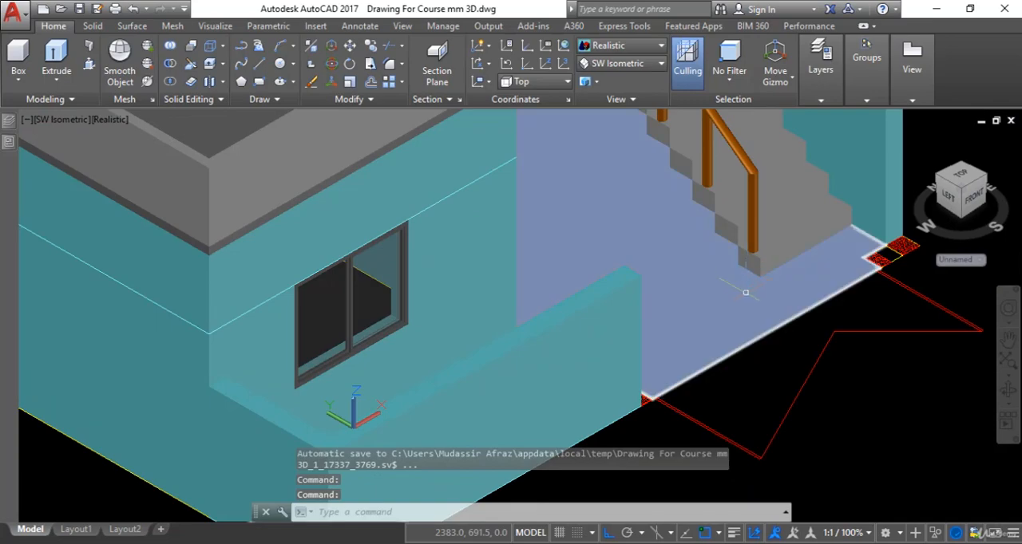
{"action": "scroll", "coordinate": [745, 292], "scroll_direction": "down", "scroll_amount": 4}
{"action": "scroll", "coordinate": [684, 320], "scroll_direction": "up", "scroll_amount": 2}
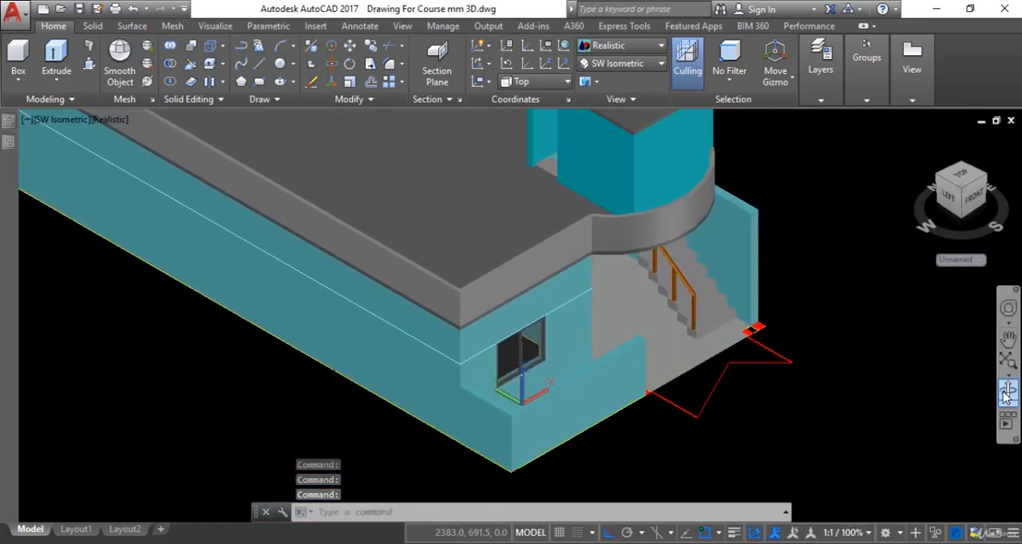
{"action": "left_click", "coordinate": [1007, 389]}
{"action": "left_click_drag", "start_coordinate": [796, 357], "coordinate": [649, 360]}
{"action": "left_click_drag", "start_coordinate": [767, 355], "coordinate": [830, 367]}
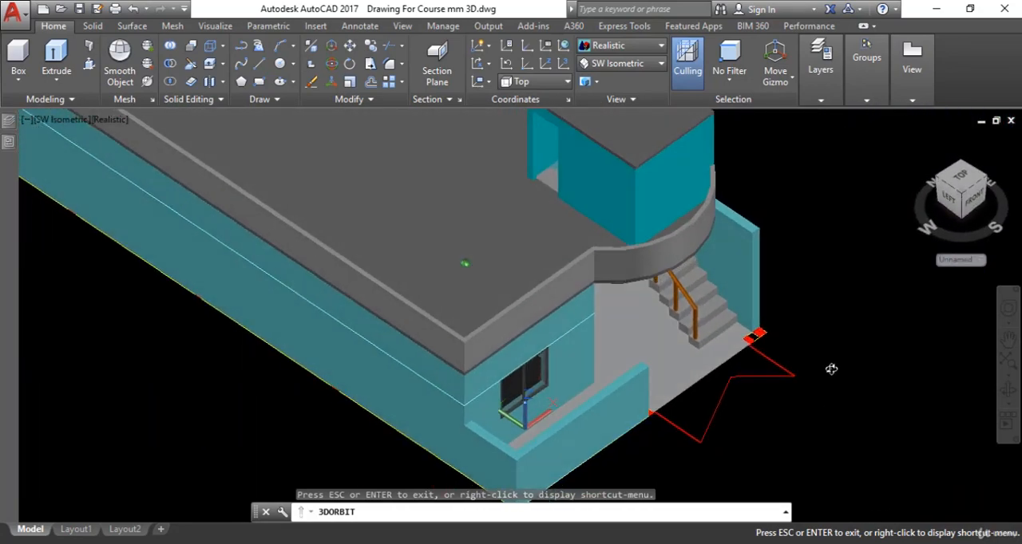
{"action": "key", "text": "Escape"}
Step: Restore the SW Isometric view with the porch floor in view and nothing selected
{"action": "left_click", "coordinate": [638, 67]}
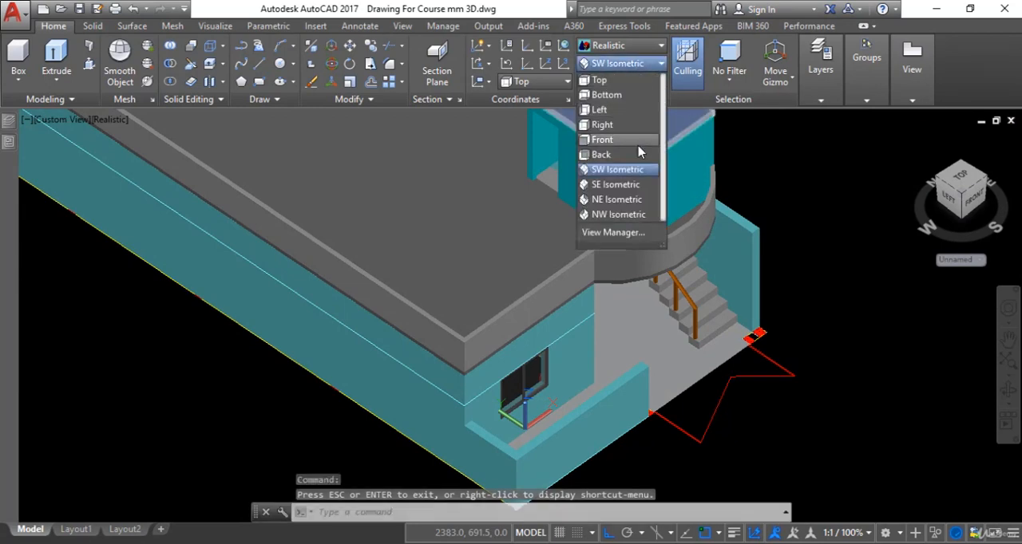
{"action": "left_click", "coordinate": [641, 170]}
{"action": "scroll", "coordinate": [595, 346], "scroll_direction": "down", "scroll_amount": 5}
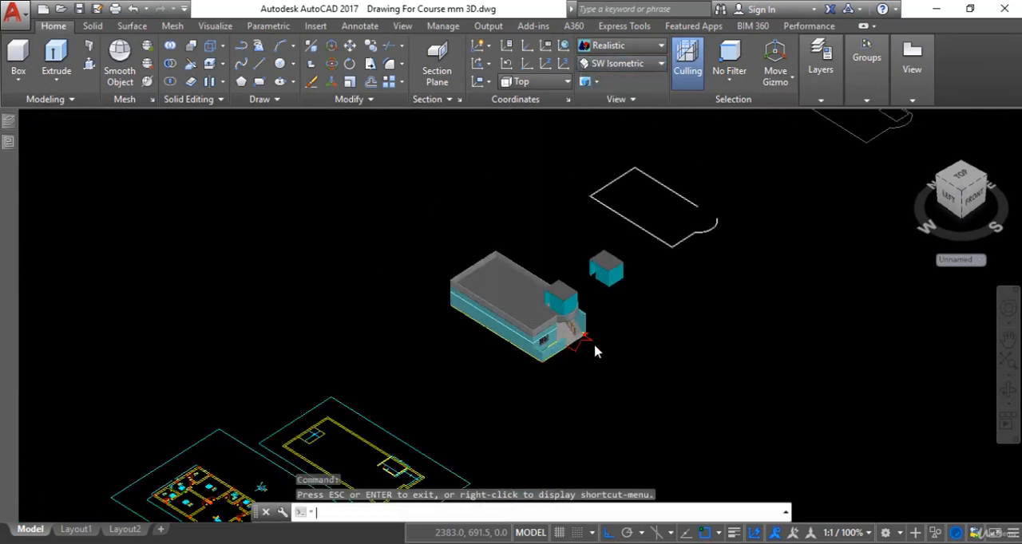
{"action": "key", "text": "Escape"}
{"action": "left_click", "coordinate": [584, 291]}
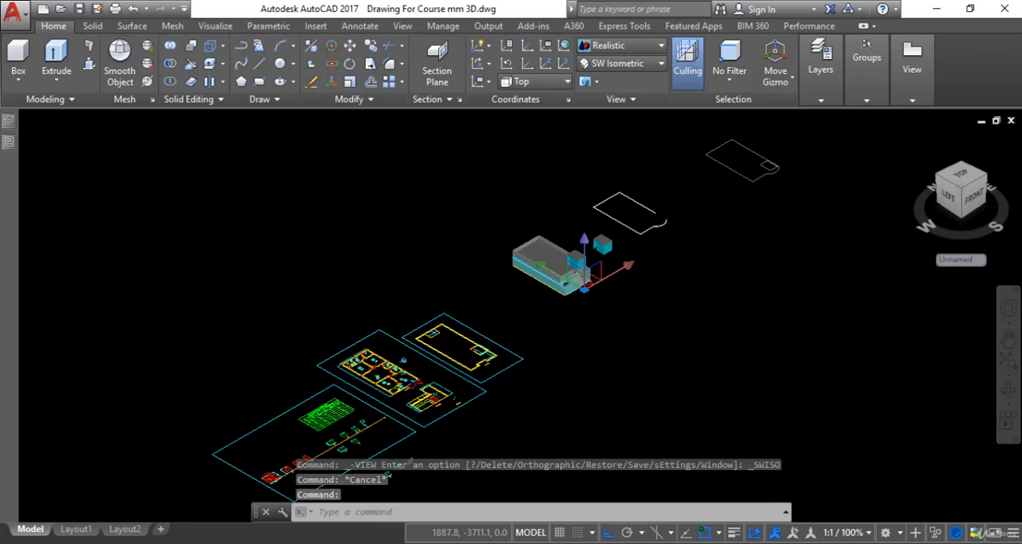
{"action": "scroll", "coordinate": [585, 289], "scroll_direction": "up", "scroll_amount": 10}
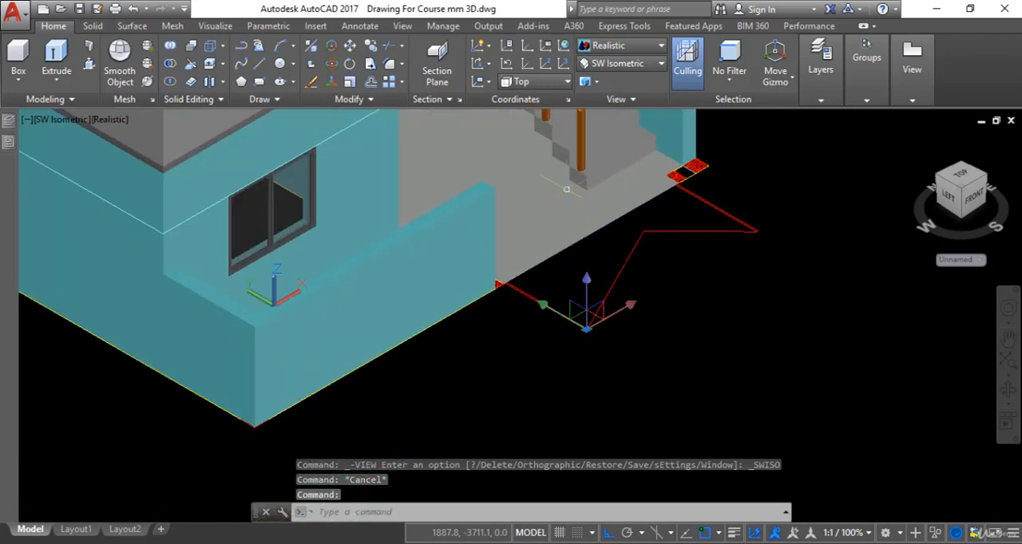
{"action": "scroll", "coordinate": [566, 190], "scroll_direction": "up", "scroll_amount": 3}
{"action": "key", "text": "Escape"}
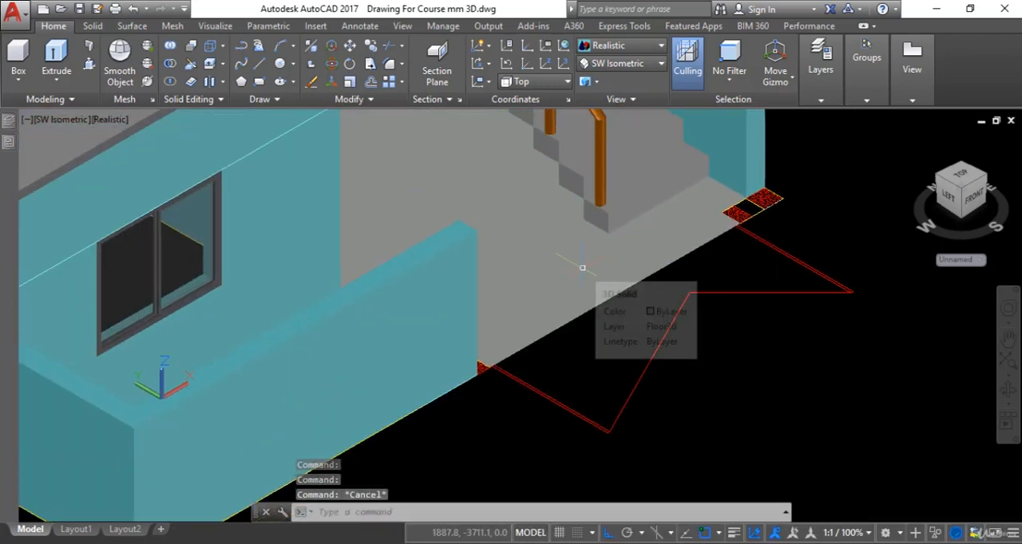
Step: Open the Materials Browser and look through the Autodesk Library's Flooring materials as far as the stone marbles
{"action": "type", "text": "mat"}
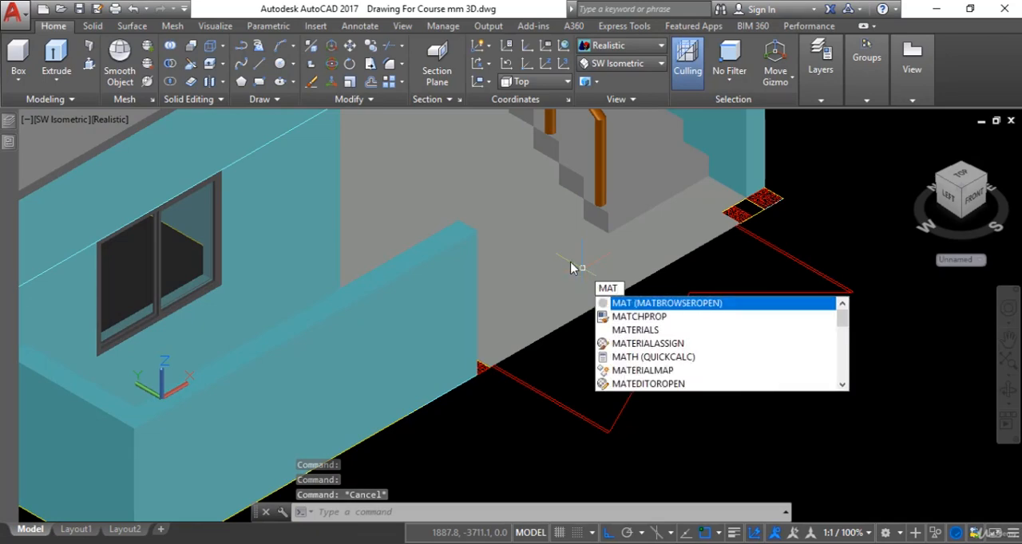
{"action": "left_click", "coordinate": [633, 330]}
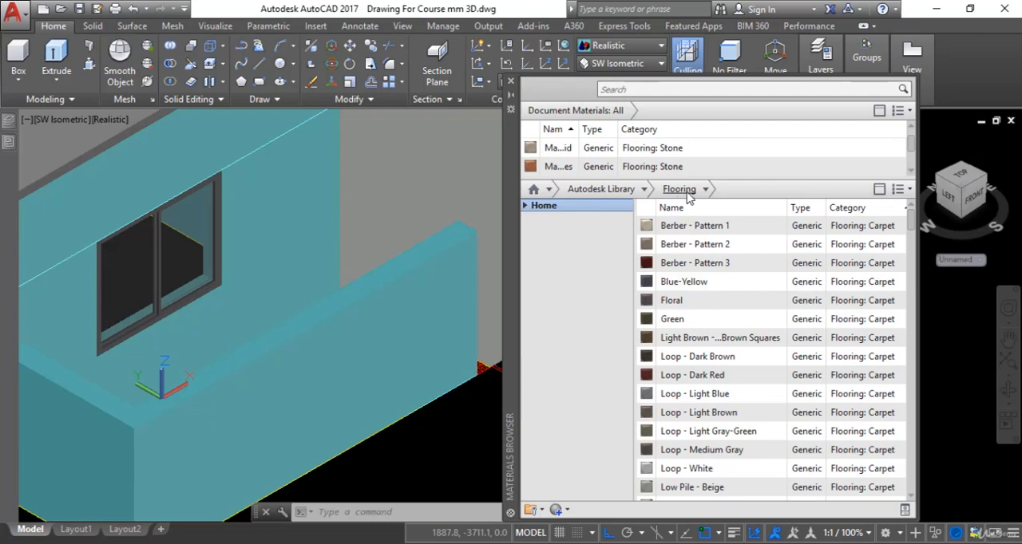
{"action": "left_click", "coordinate": [645, 191]}
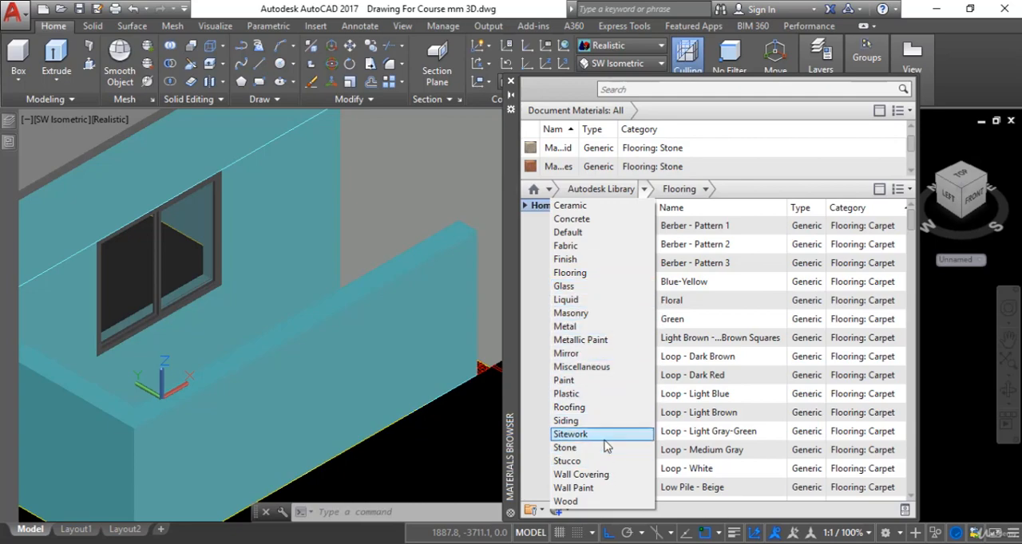
{"action": "left_click", "coordinate": [685, 192]}
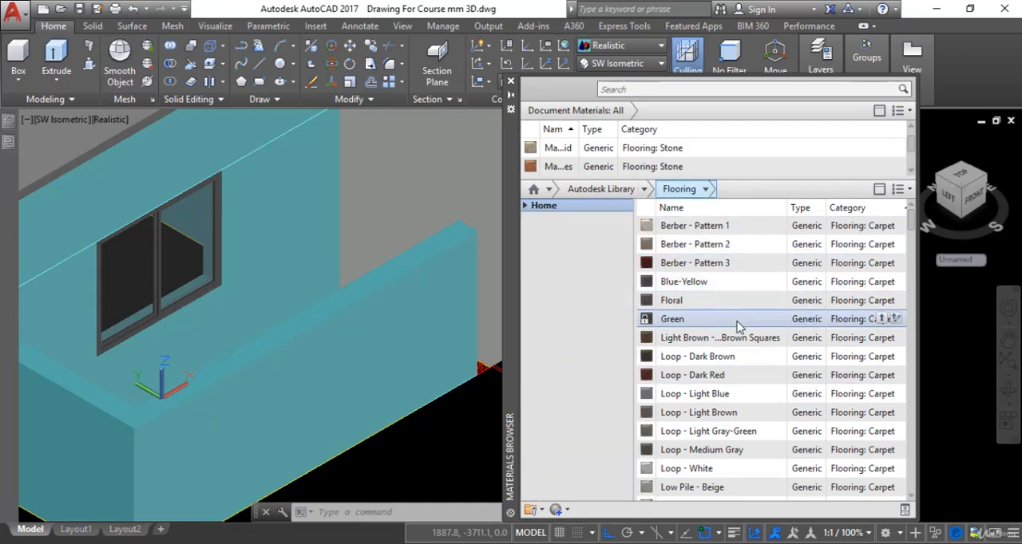
{"action": "scroll", "coordinate": [734, 394], "scroll_direction": "down", "scroll_amount": 7}
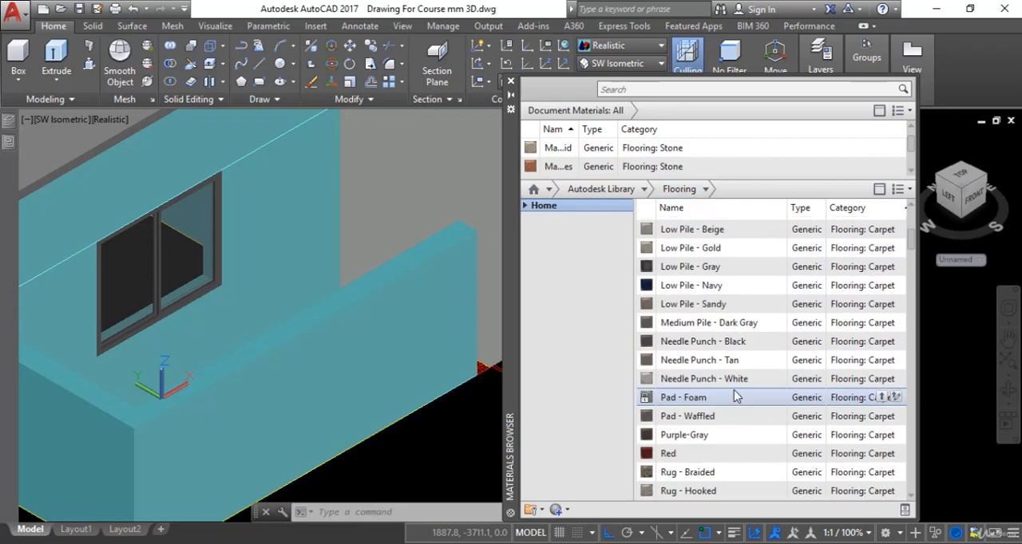
{"action": "scroll", "coordinate": [735, 394], "scroll_direction": "down", "scroll_amount": 5}
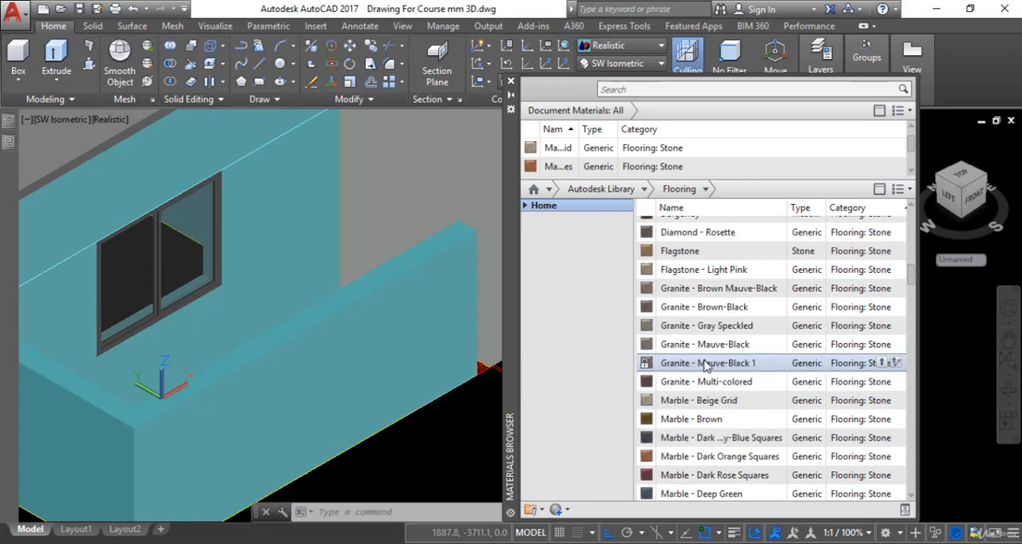
{"action": "scroll", "coordinate": [707, 360], "scroll_direction": "down", "scroll_amount": 3}
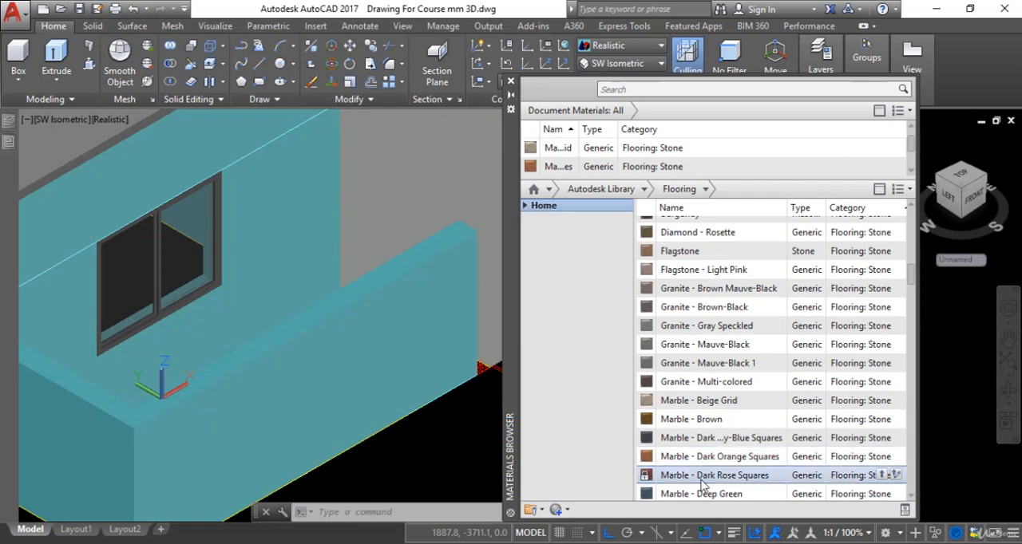
{"action": "scroll", "coordinate": [716, 475], "scroll_direction": "down", "scroll_amount": 2}
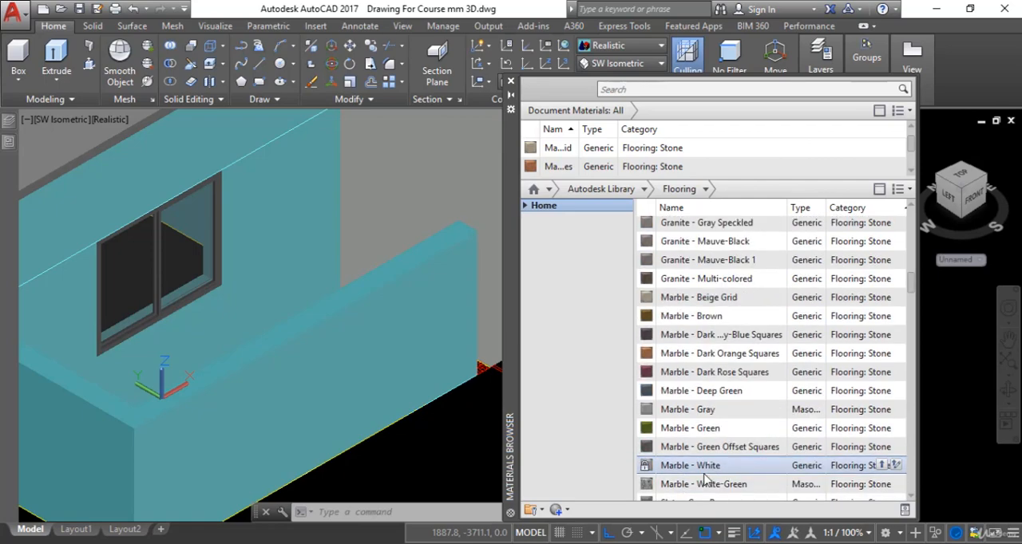
{"action": "scroll", "coordinate": [739, 475], "scroll_direction": "down", "scroll_amount": 2}
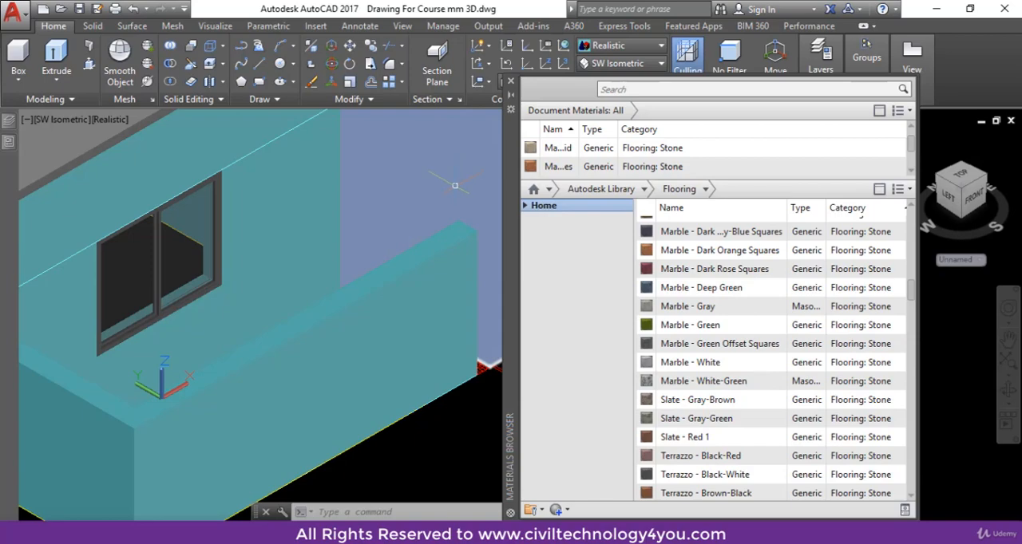
Step: Apply the Marble - White flooring material to the porch floor slab and check its texture up close
{"action": "scroll", "coordinate": [718, 304], "scroll_direction": "up", "scroll_amount": 1}
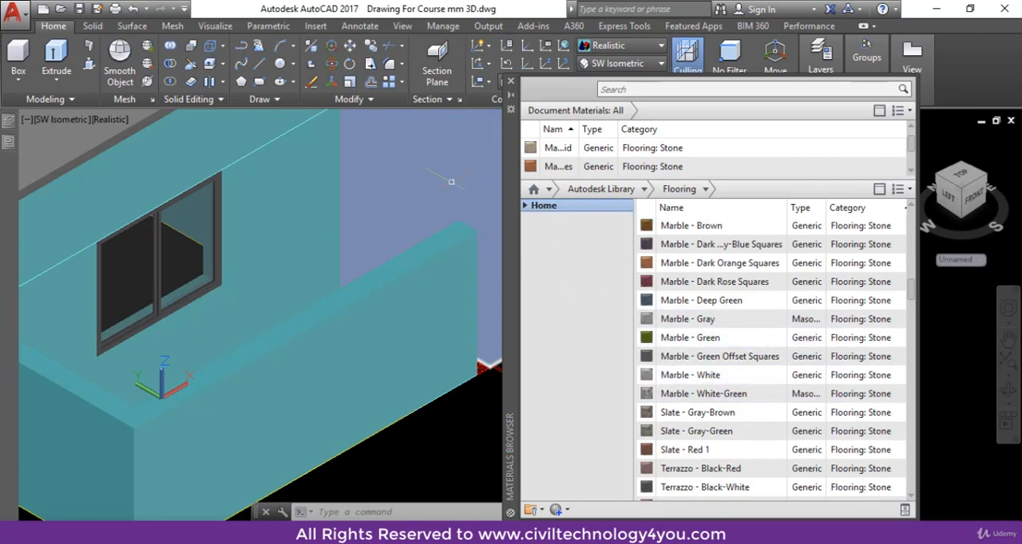
{"action": "scroll", "coordinate": [385, 350], "scroll_direction": "down", "scroll_amount": 3}
{"action": "left_click", "coordinate": [385, 350]}
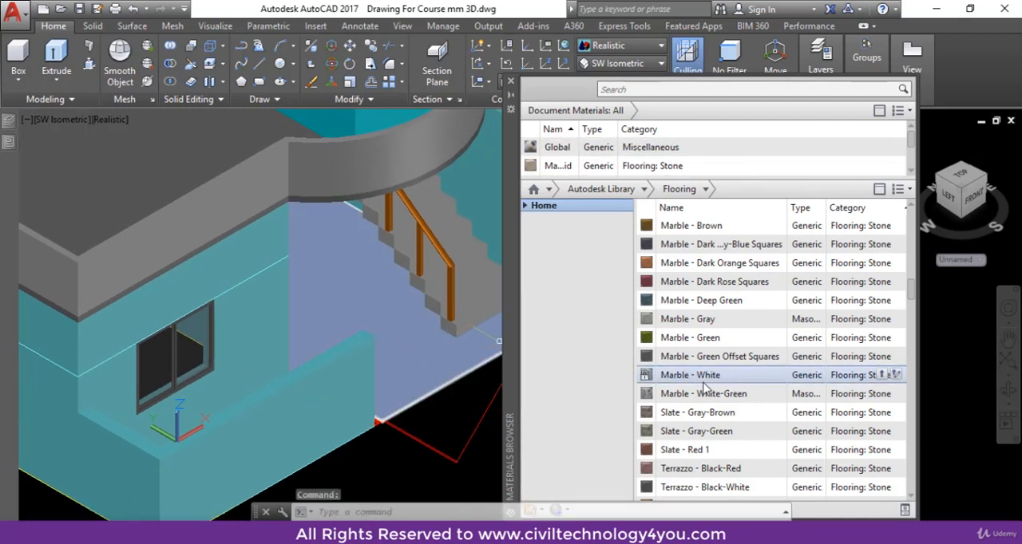
{"action": "left_click_drag", "start_coordinate": [673, 381], "coordinate": [405, 342]}
{"action": "scroll", "coordinate": [407, 347], "scroll_direction": "up", "scroll_amount": 5}
{"action": "scroll", "coordinate": [414, 365], "scroll_direction": "down", "scroll_amount": 5}
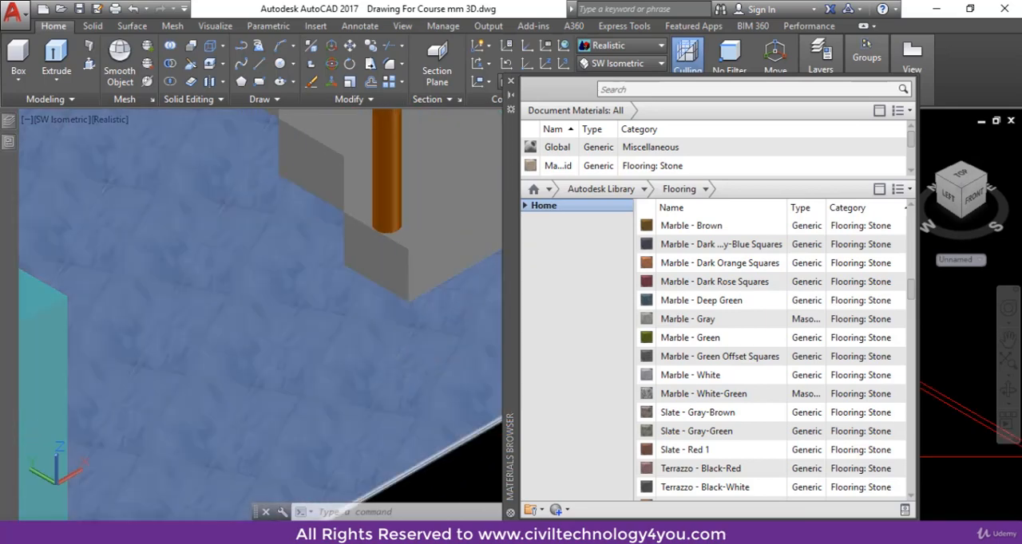
{"action": "scroll", "coordinate": [292, 308], "scroll_direction": "up", "scroll_amount": 5}
{"action": "scroll", "coordinate": [293, 303], "scroll_direction": "down", "scroll_amount": 6}
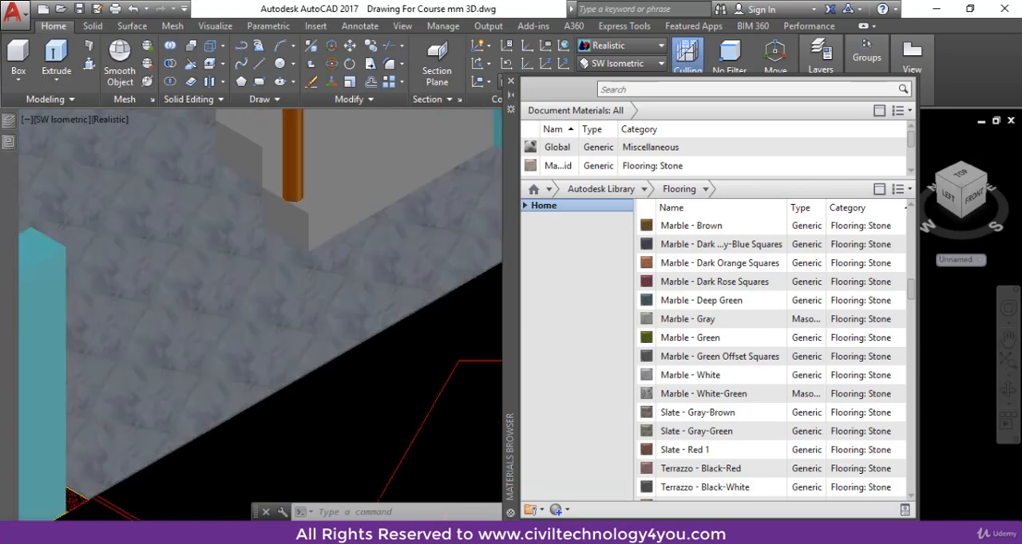
{"action": "scroll", "coordinate": [359, 385], "scroll_direction": "up", "scroll_amount": 1}
{"action": "scroll", "coordinate": [359, 386], "scroll_direction": "up", "scroll_amount": 2}
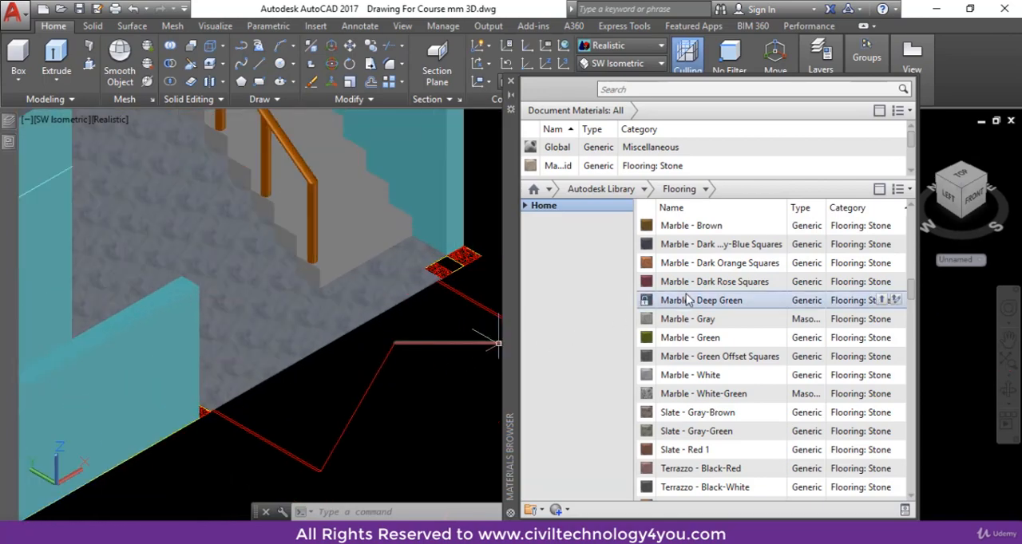
Step: Apply the Marble - Dark Orange Squares flooring material to the porch floor slab and check its texture
{"action": "left_click_drag", "start_coordinate": [707, 271], "coordinate": [259, 316]}
{"action": "scroll", "coordinate": [310, 367], "scroll_direction": "up", "scroll_amount": 4}
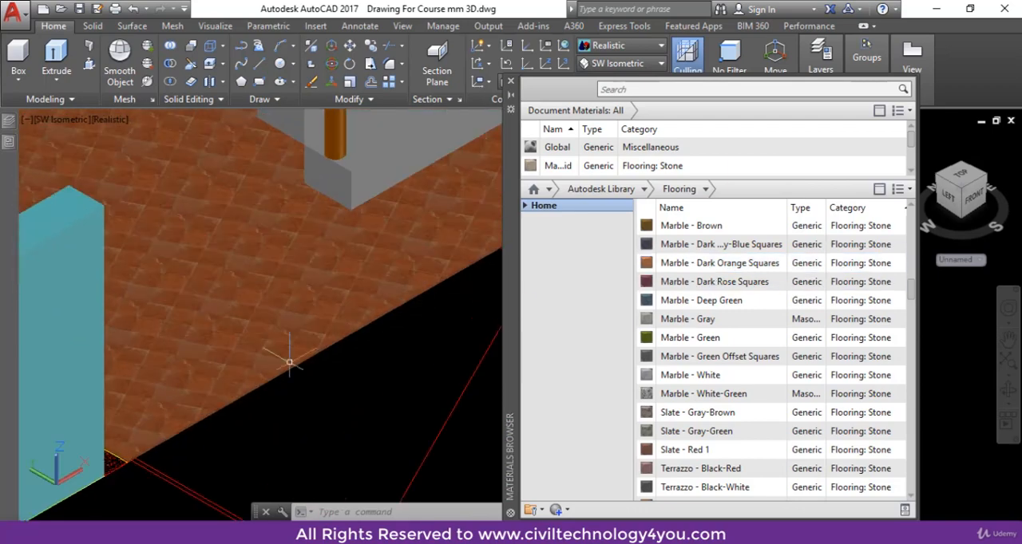
{"action": "scroll", "coordinate": [311, 358], "scroll_direction": "down", "scroll_amount": 2}
{"action": "scroll", "coordinate": [312, 357], "scroll_direction": "down", "scroll_amount": 3}
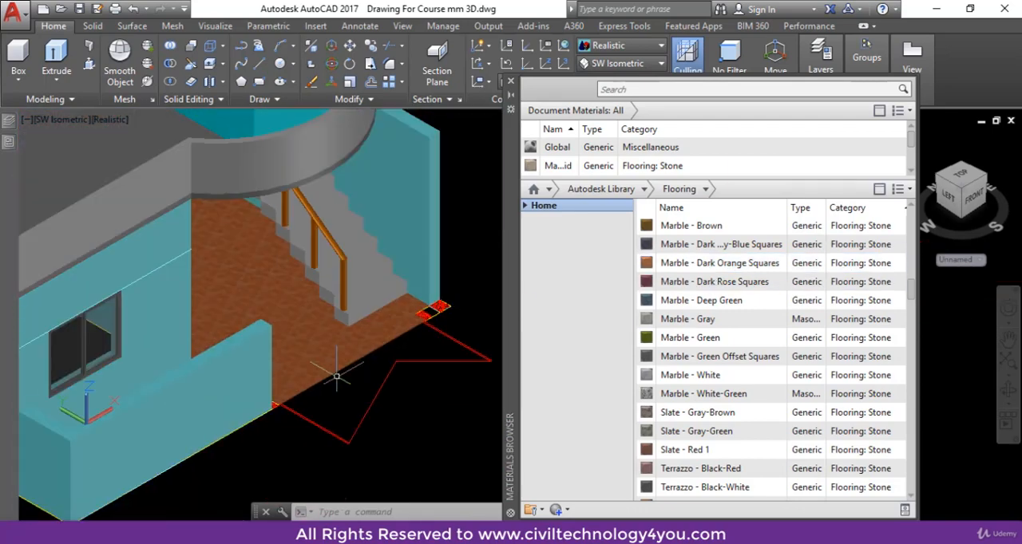
{"action": "scroll", "coordinate": [372, 379], "scroll_direction": "up", "scroll_amount": 2}
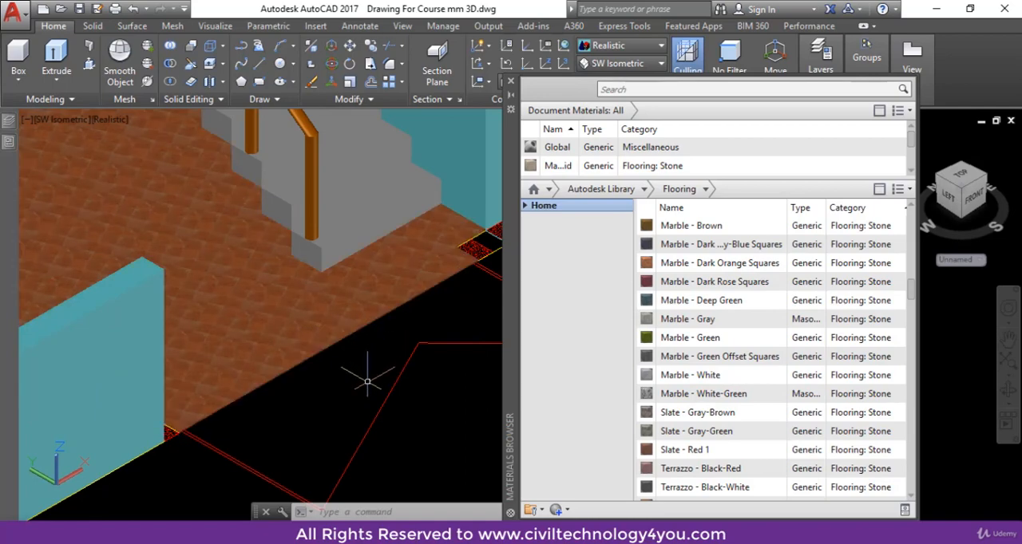
Step: Switch the Autodesk Library to the Masonry category and look through its brick materials
{"action": "left_click", "coordinate": [643, 189]}
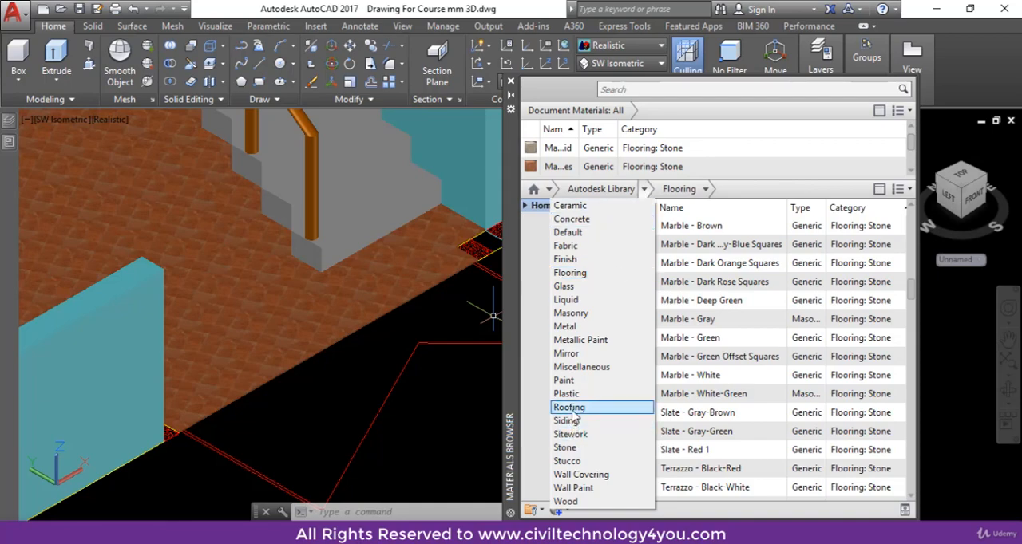
{"action": "left_click", "coordinate": [570, 315]}
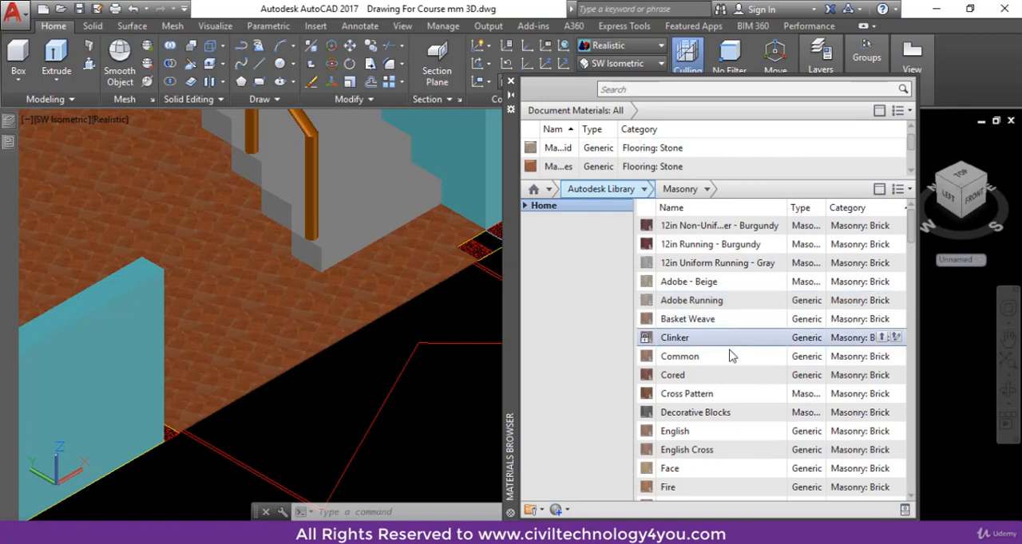
{"action": "scroll", "coordinate": [717, 411], "scroll_direction": "down", "scroll_amount": 6}
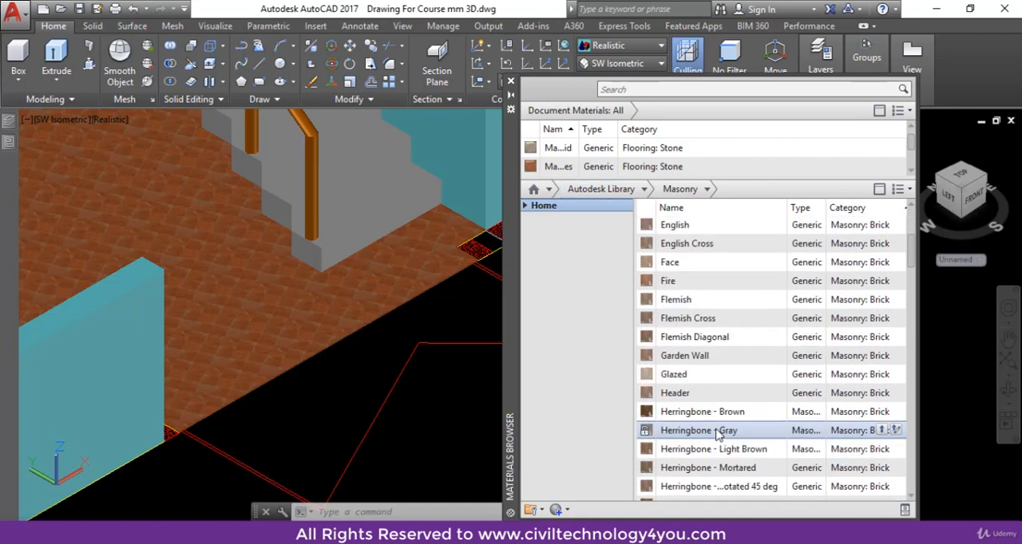
{"action": "scroll", "coordinate": [716, 436], "scroll_direction": "down", "scroll_amount": 4}
{"action": "scroll", "coordinate": [714, 418], "scroll_direction": "up", "scroll_amount": 9}
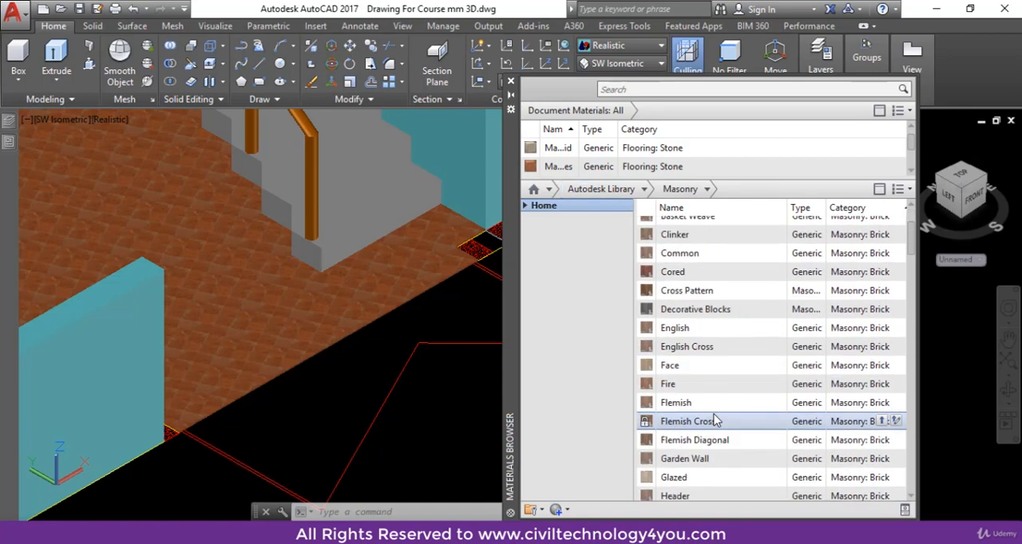